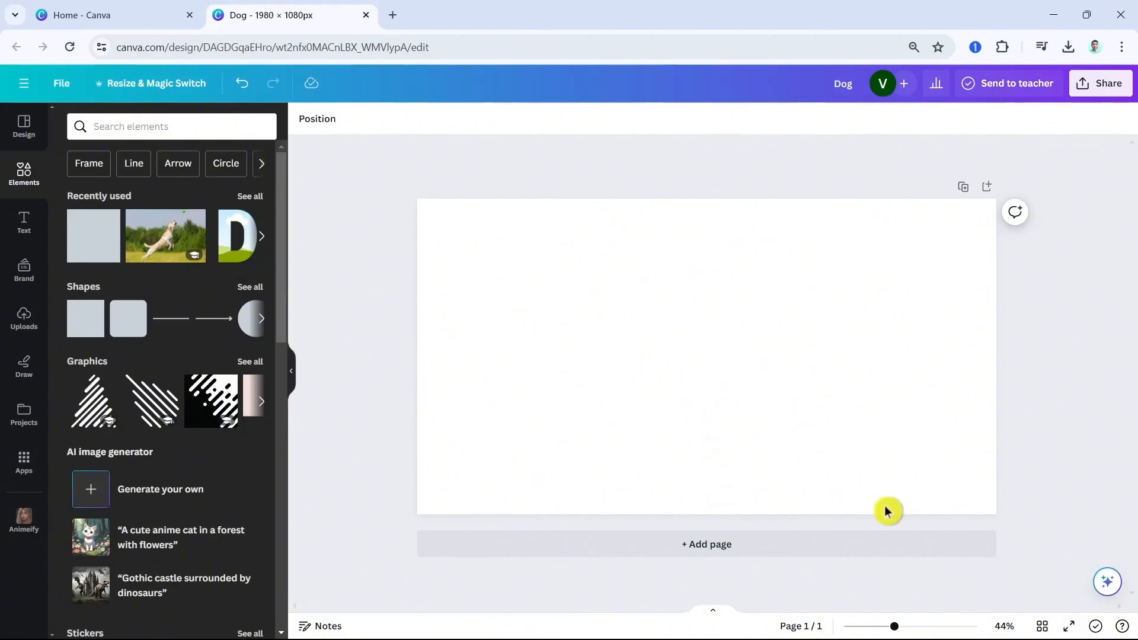
Search the elements for "Dog" and limit the results to photos.
{"action": "left_click_drag", "start_coordinate": [896, 627], "coordinate": [898, 627]}
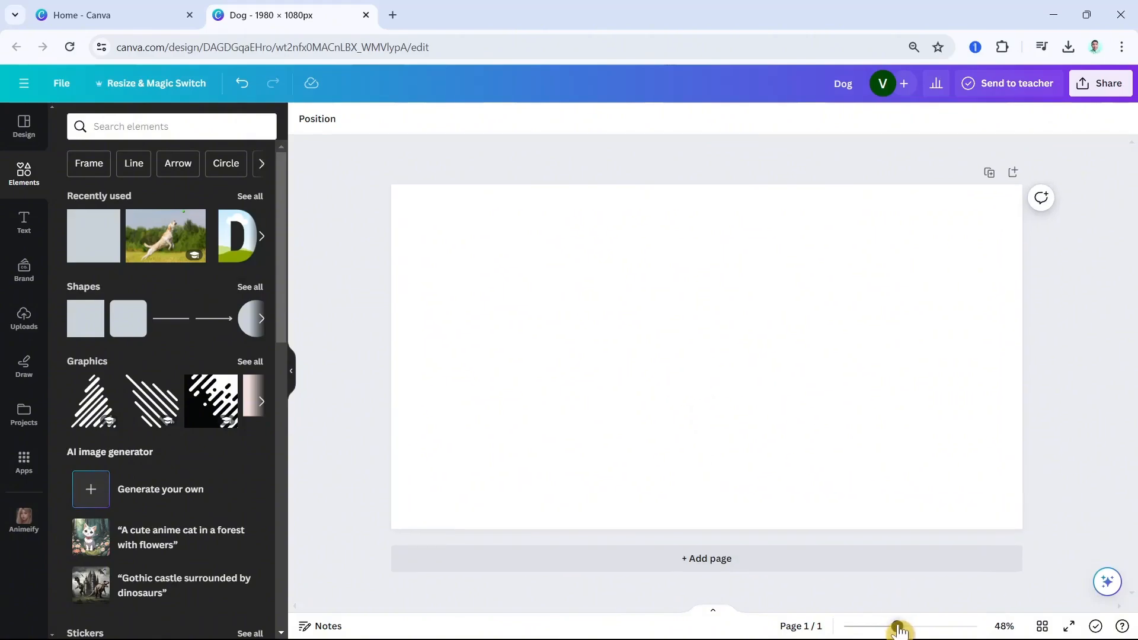
{"action": "left_click", "coordinate": [115, 125]}
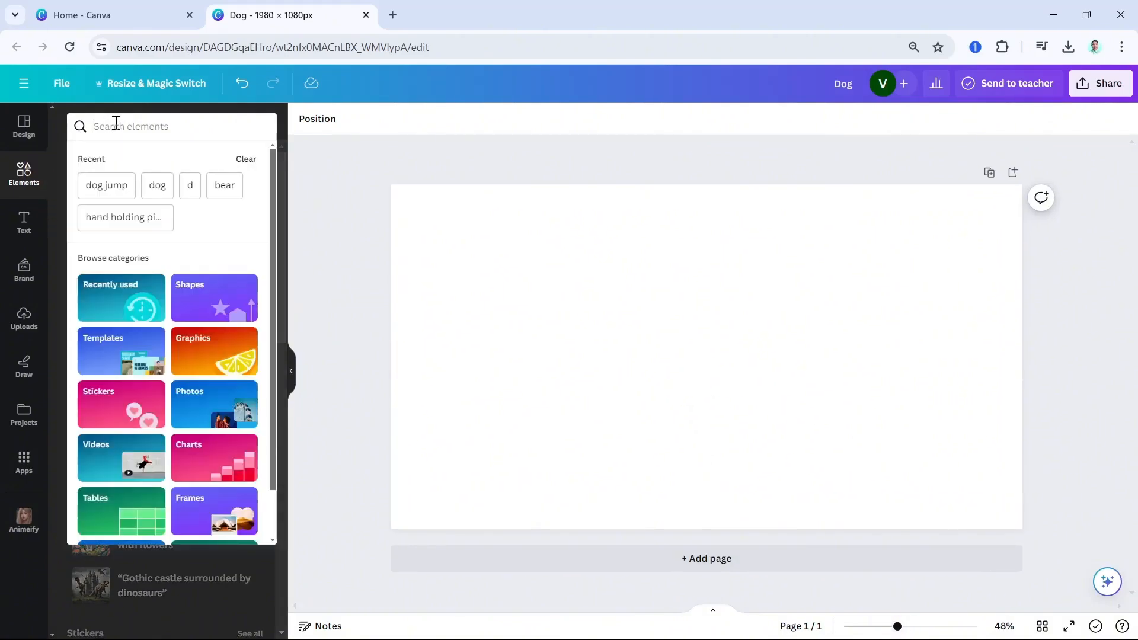
{"action": "type", "text": "Dog"}
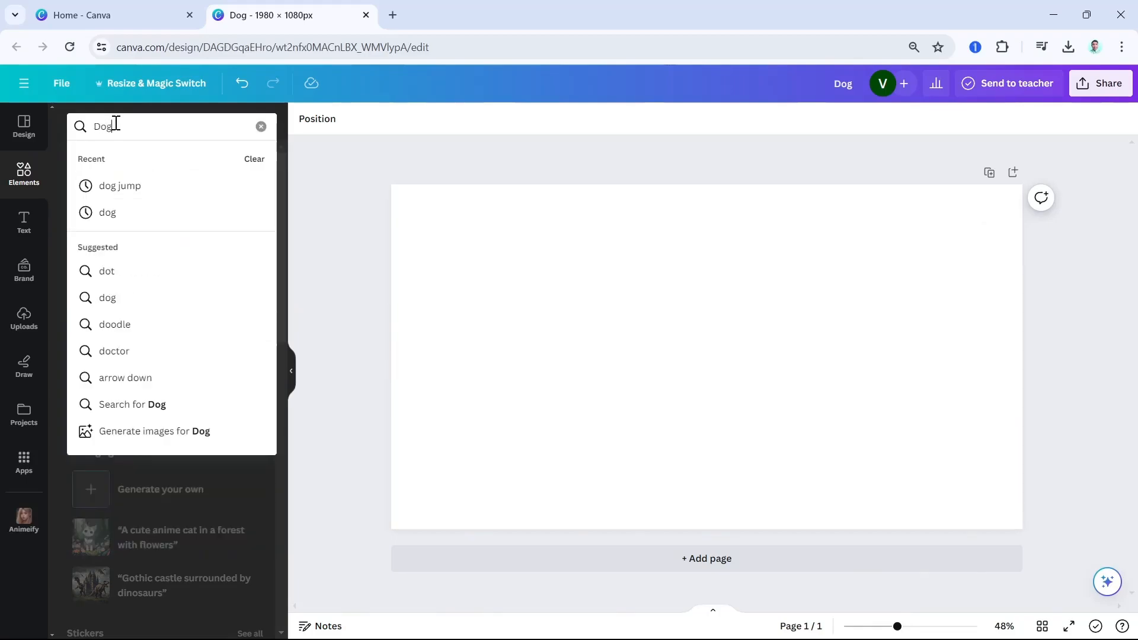
{"action": "key", "text": "Return"}
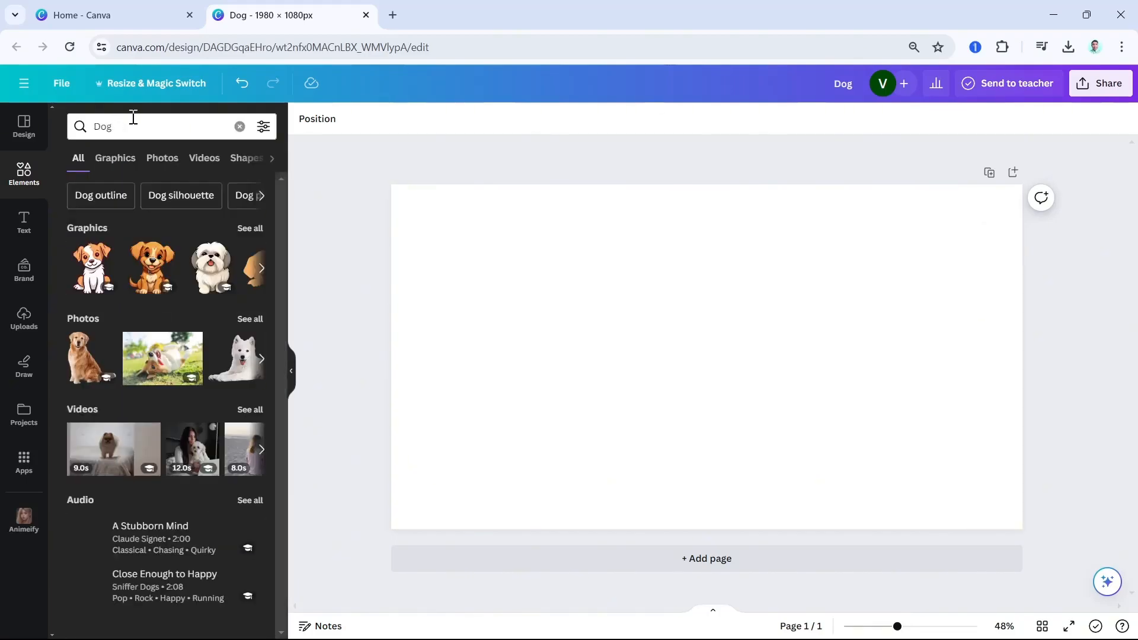
{"action": "left_click", "coordinate": [162, 159]}
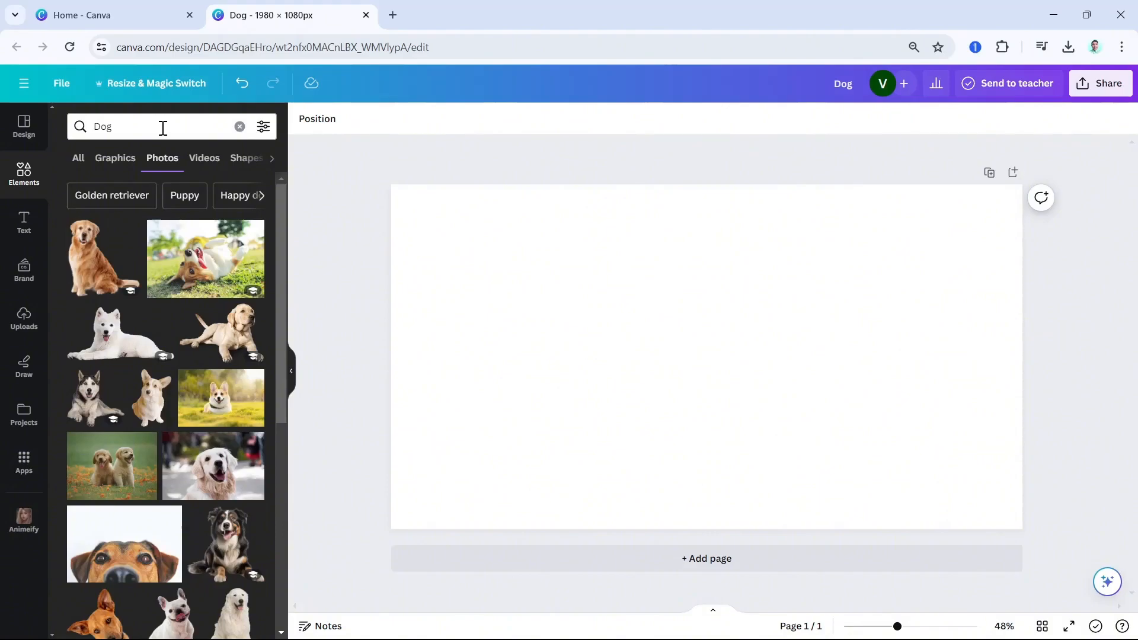
Refine the photo search to "Dog jump" and add the photo of the Labrador leaping at a green ball.
{"action": "left_click", "coordinate": [163, 128]}
{"action": "type", "text": "j"}
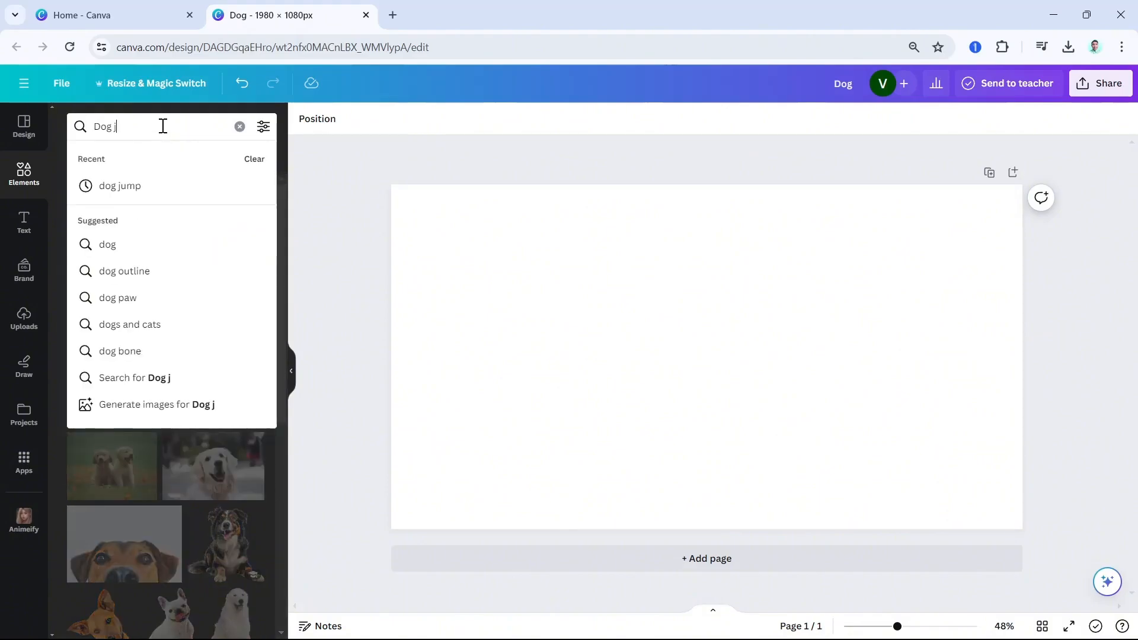
{"action": "type", "text": "ump"}
{"action": "key", "text": "Return"}
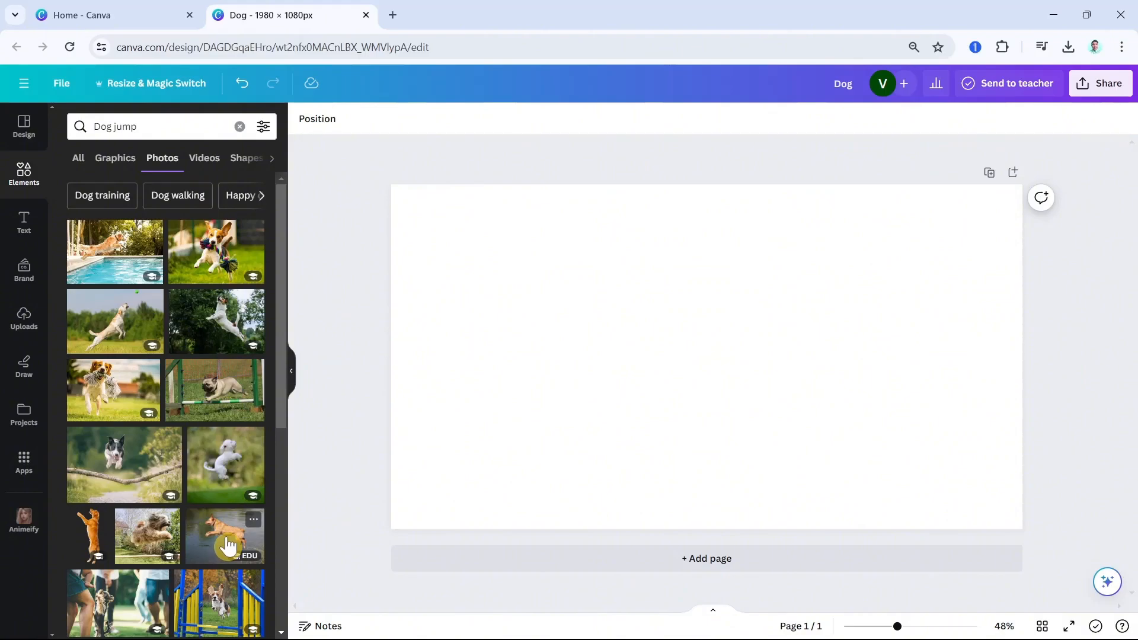
{"action": "left_click", "coordinate": [126, 335]}
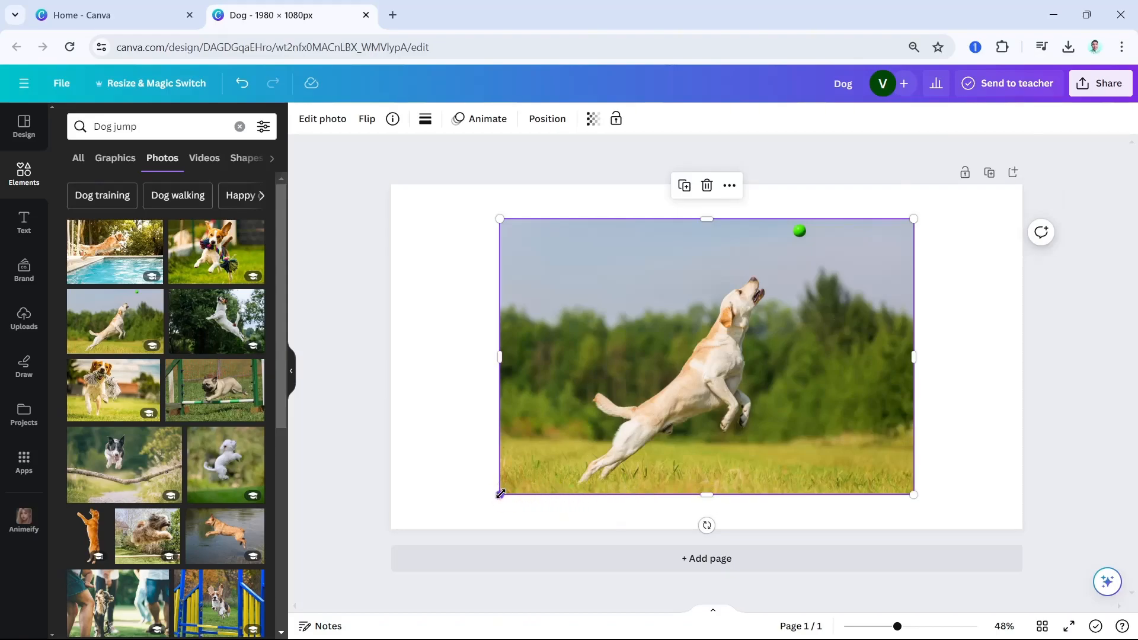
Enlarge the dog photo to the full page width and align its lower edge with the bottom of the page.
{"action": "left_click_drag", "start_coordinate": [500, 494], "coordinate": [447, 529]}
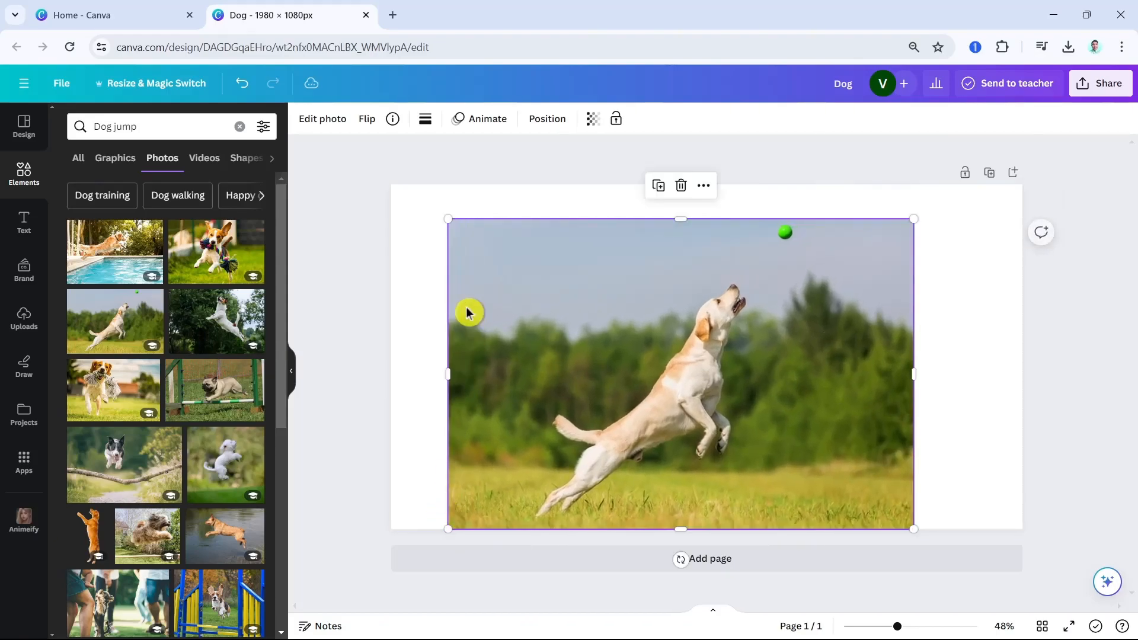
{"action": "left_click_drag", "start_coordinate": [439, 212], "coordinate": [390, 178]}
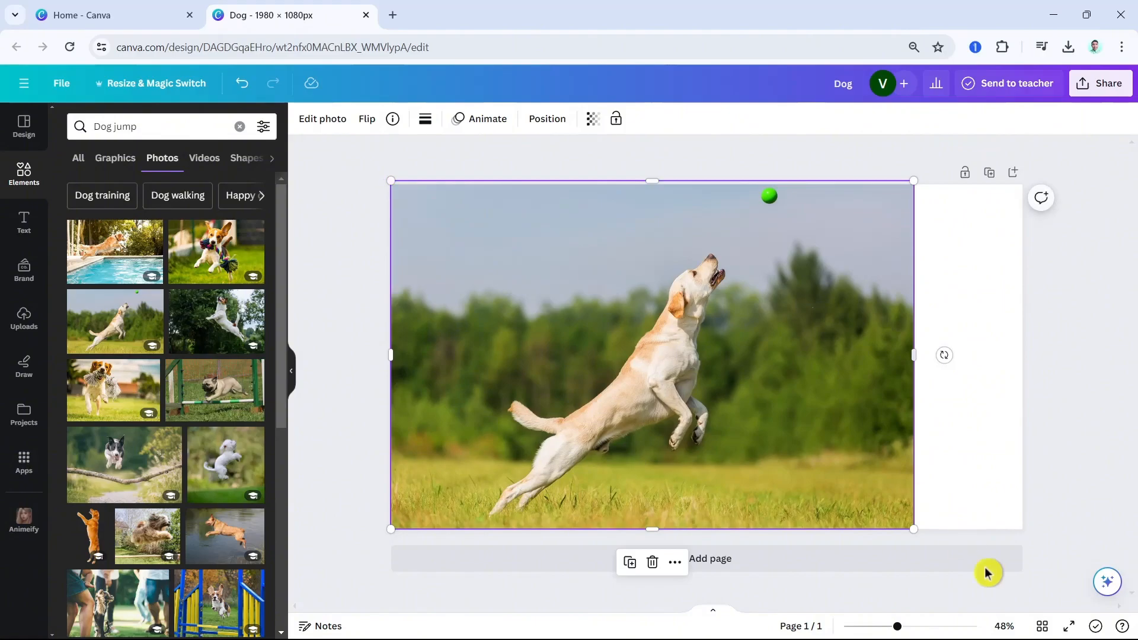
{"action": "left_click_drag", "start_coordinate": [913, 529], "coordinate": [1023, 603]}
{"action": "left_click_drag", "start_coordinate": [828, 460], "coordinate": [821, 393]}
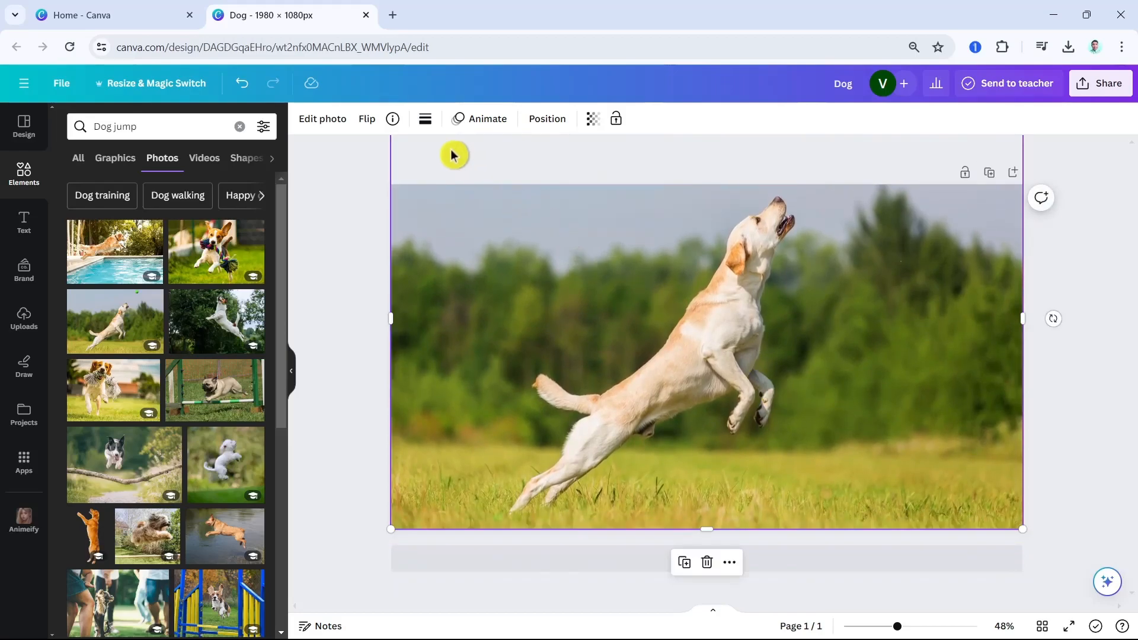
Flip the dog photo horizontally, then enlarge it slightly and shift it up and left on the page.
{"action": "left_click", "coordinate": [368, 120]}
{"action": "left_click", "coordinate": [396, 156]}
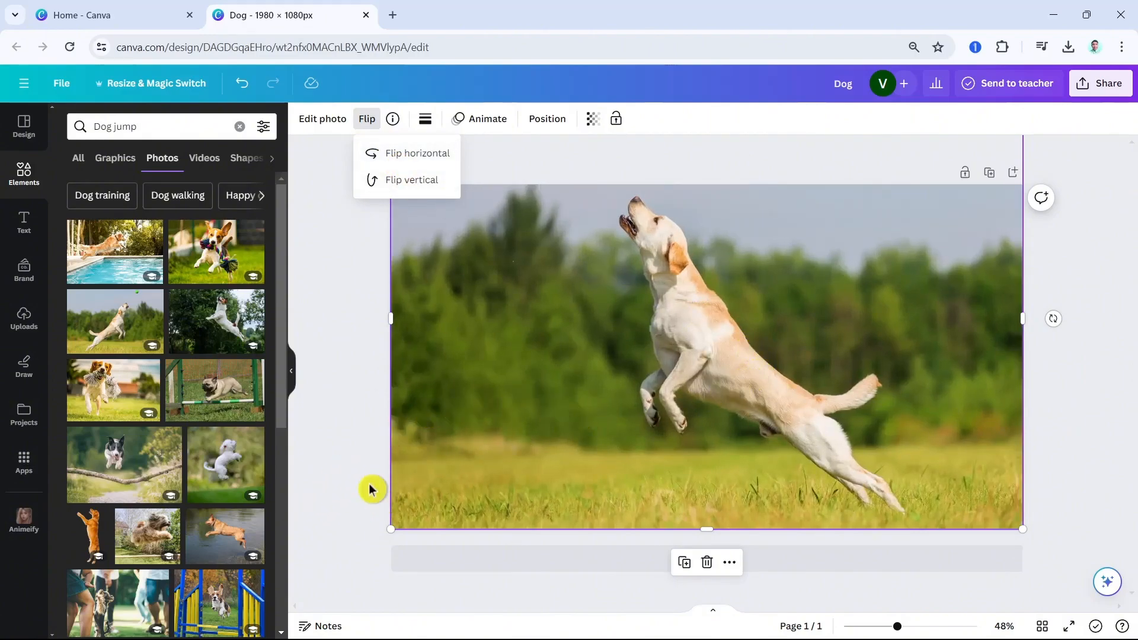
{"action": "left_click_drag", "start_coordinate": [390, 529], "coordinate": [353, 554]}
{"action": "left_click_drag", "start_coordinate": [564, 419], "coordinate": [549, 405]}
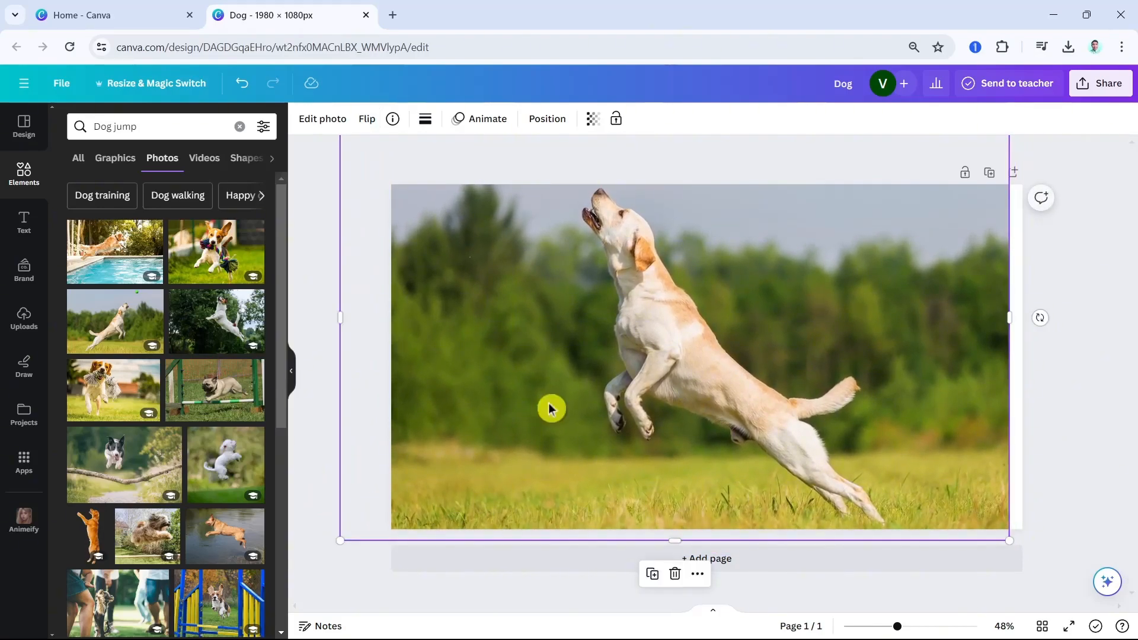
{"action": "left_click", "coordinate": [307, 307]}
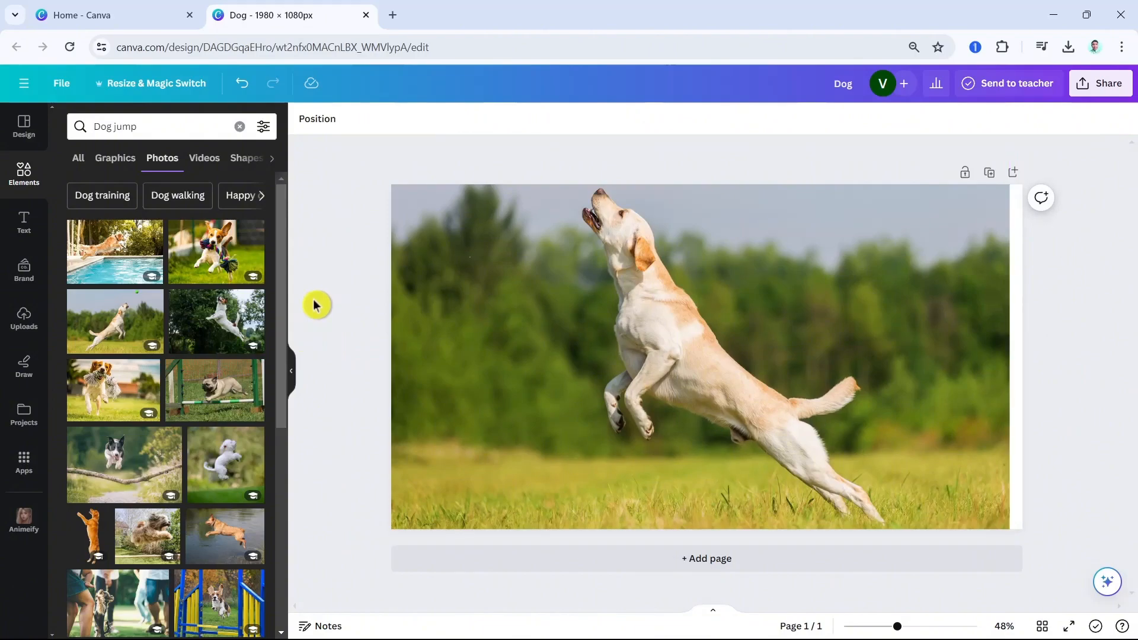
Open the full frames collection in the elements and search it for "D".
{"action": "left_click", "coordinate": [27, 178]}
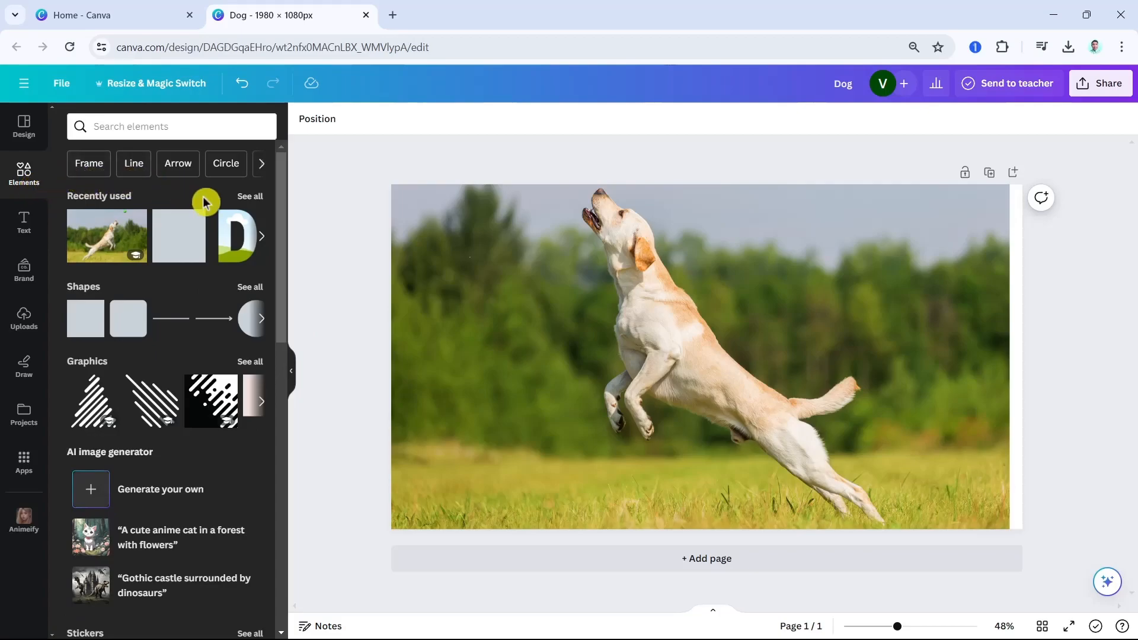
{"action": "scroll", "coordinate": [222, 463], "scroll_direction": "down", "scroll_amount": 8}
{"action": "scroll", "coordinate": [216, 473], "scroll_direction": "down", "scroll_amount": 4}
{"action": "left_click", "coordinate": [251, 482]}
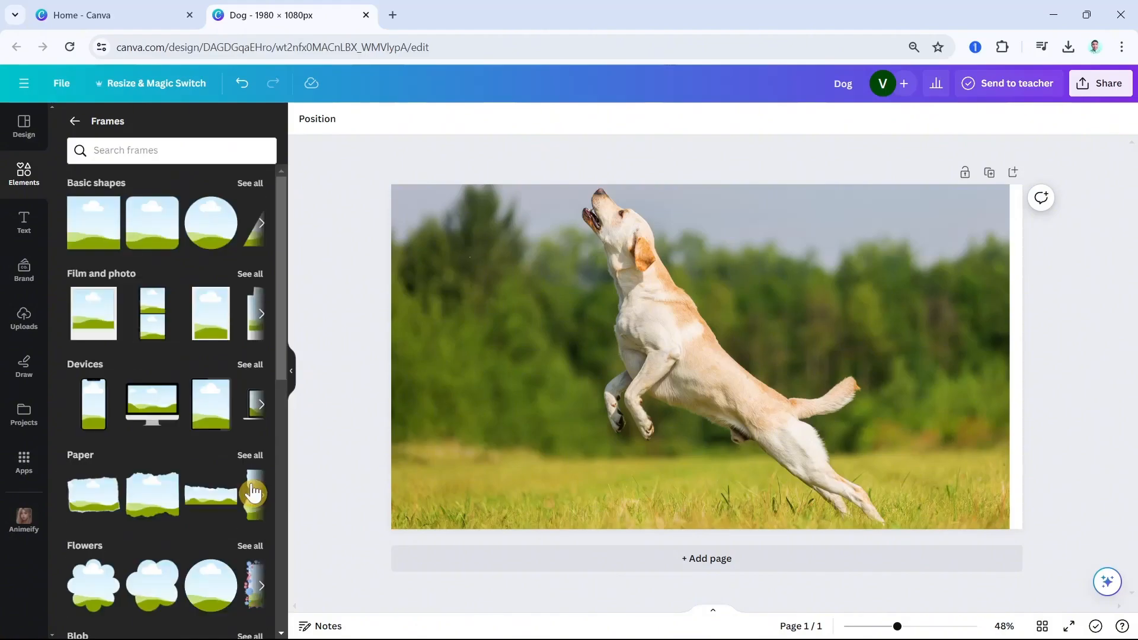
{"action": "left_click", "coordinate": [136, 145]}
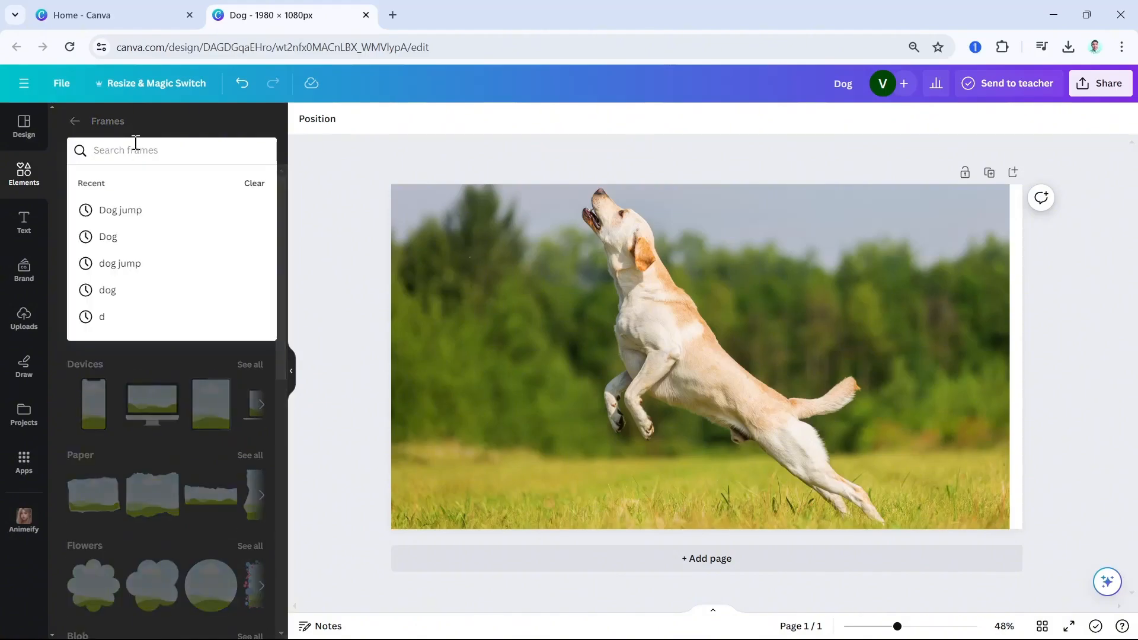
{"action": "type", "text": "D"}
{"action": "key", "text": "Return"}
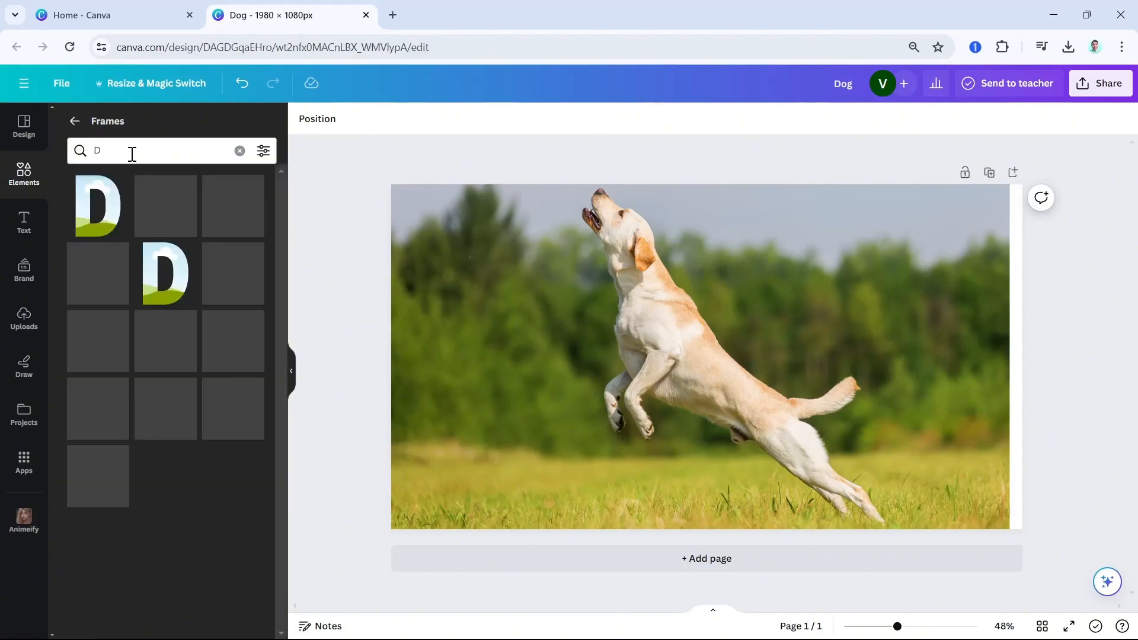
Add the first bold D frame, enlarge it to about 633 × 875, and place it over the dog's body.
{"action": "left_click", "coordinate": [96, 215]}
{"action": "left_click_drag", "start_coordinate": [770, 446], "coordinate": [840, 528]}
{"action": "left_click_drag", "start_coordinate": [846, 264], "coordinate": [854, 257]}
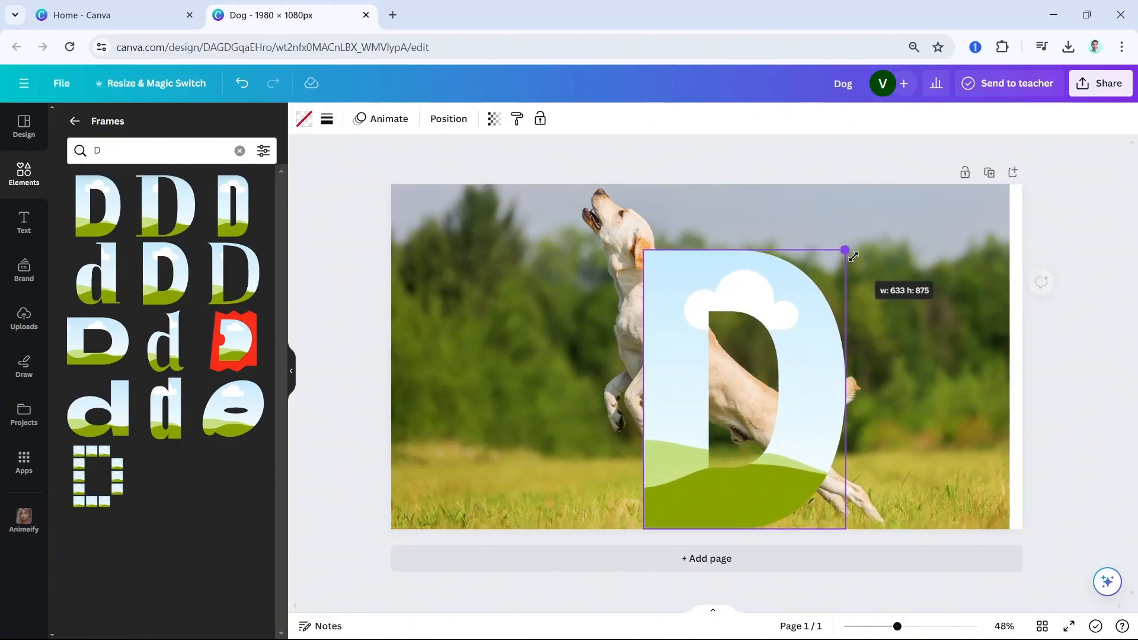
{"action": "left_click_drag", "start_coordinate": [745, 399], "coordinate": [765, 372]}
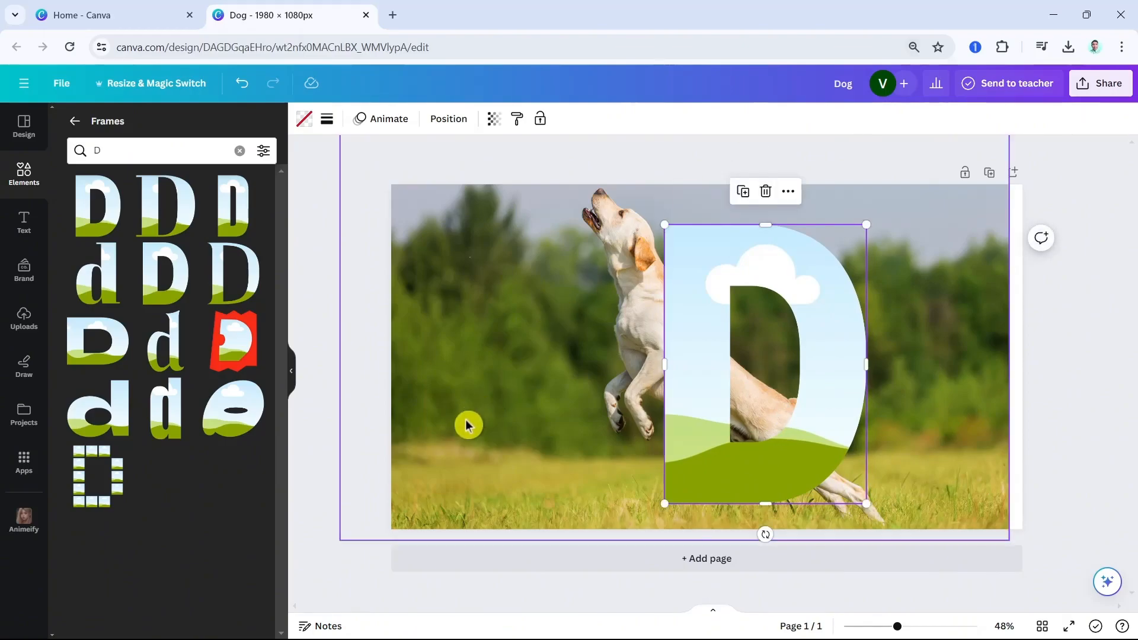
Duplicate the background dog photo and place the copy inside the letter D frame.
{"action": "left_click", "coordinate": [482, 353]}
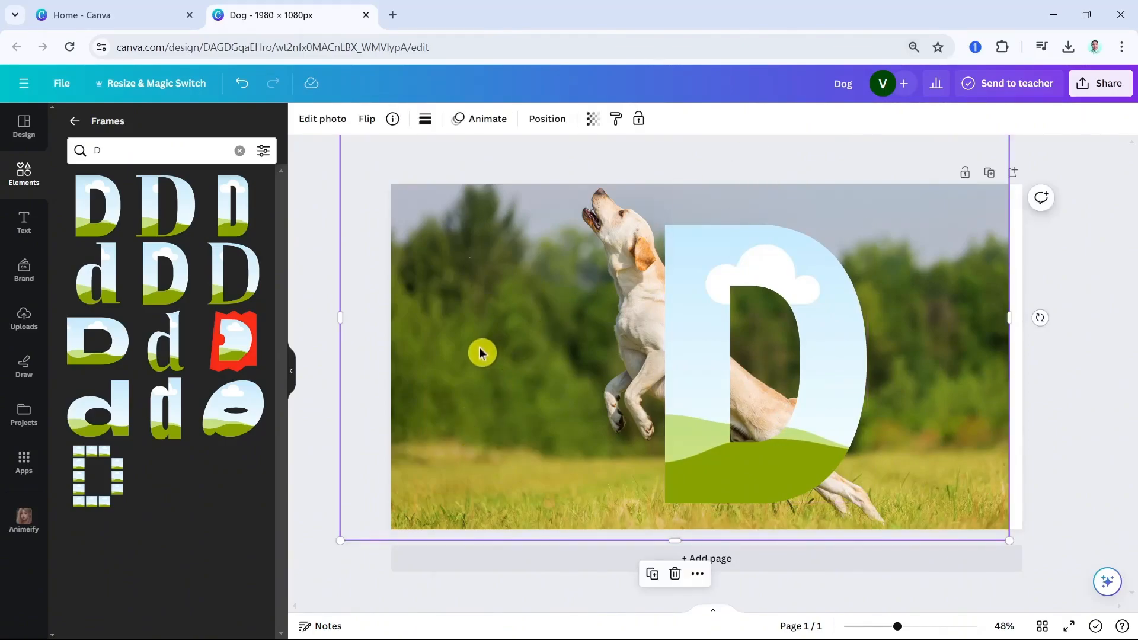
{"action": "left_click", "coordinate": [653, 574]}
{"action": "left_click_drag", "start_coordinate": [545, 337], "coordinate": [756, 281]}
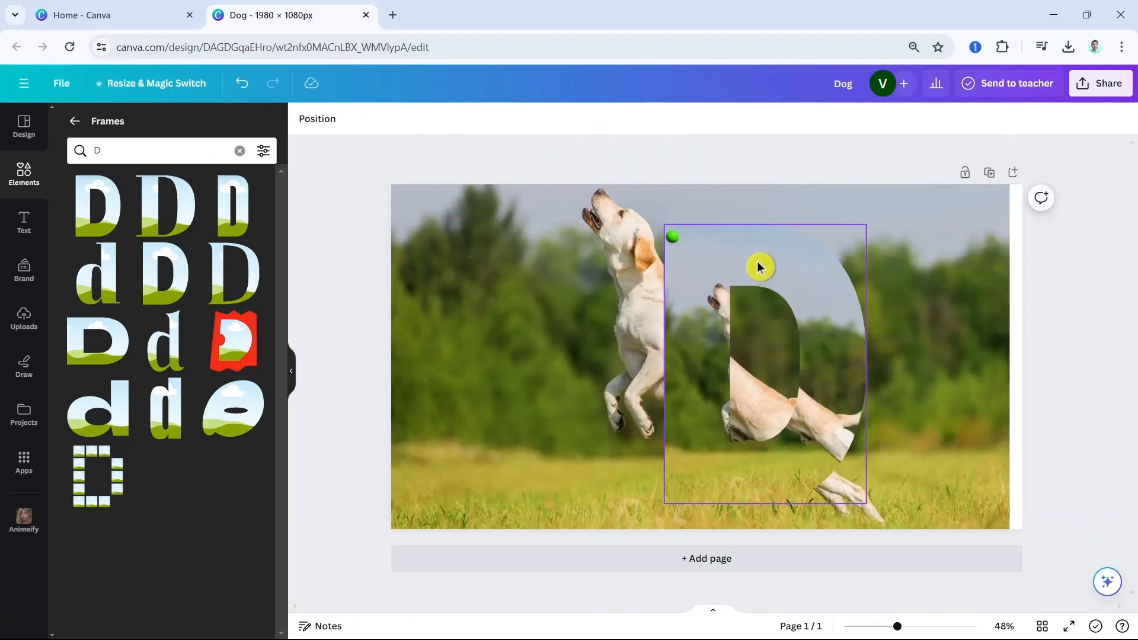
{"action": "left_click", "coordinate": [518, 310]}
Enlarge and reposition the photo inside the D frame until the dog lines up with the background dog.
{"action": "left_click", "coordinate": [706, 286]}
{"action": "double_click", "coordinate": [706, 286]}
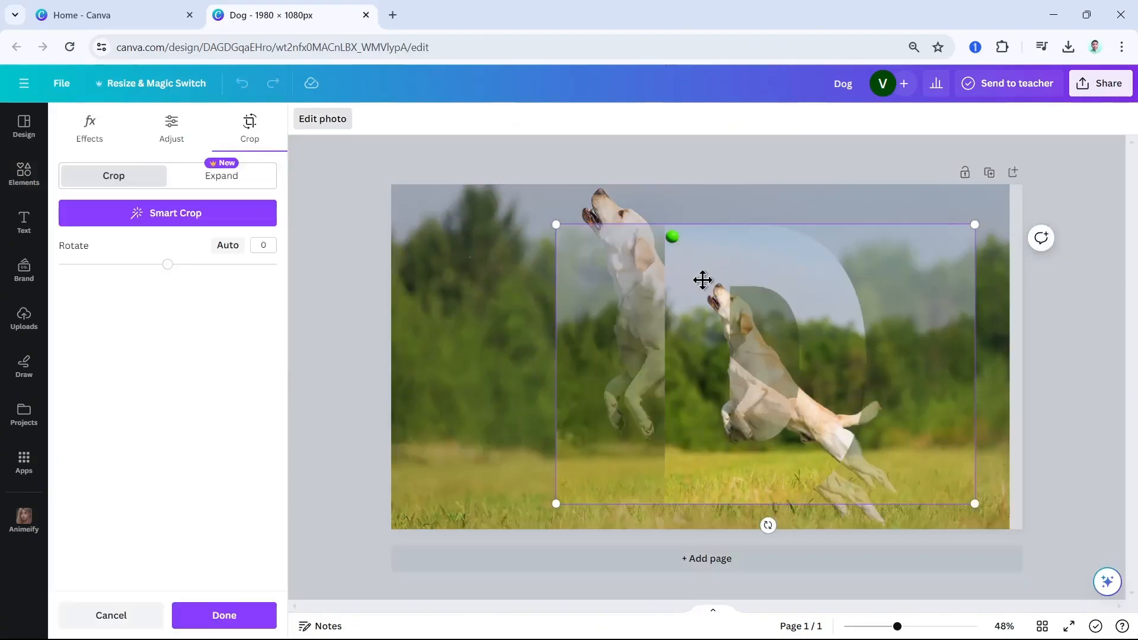
{"action": "left_click_drag", "start_coordinate": [553, 229], "coordinate": [304, 197]}
{"action": "left_click_drag", "start_coordinate": [714, 351], "coordinate": [725, 378]}
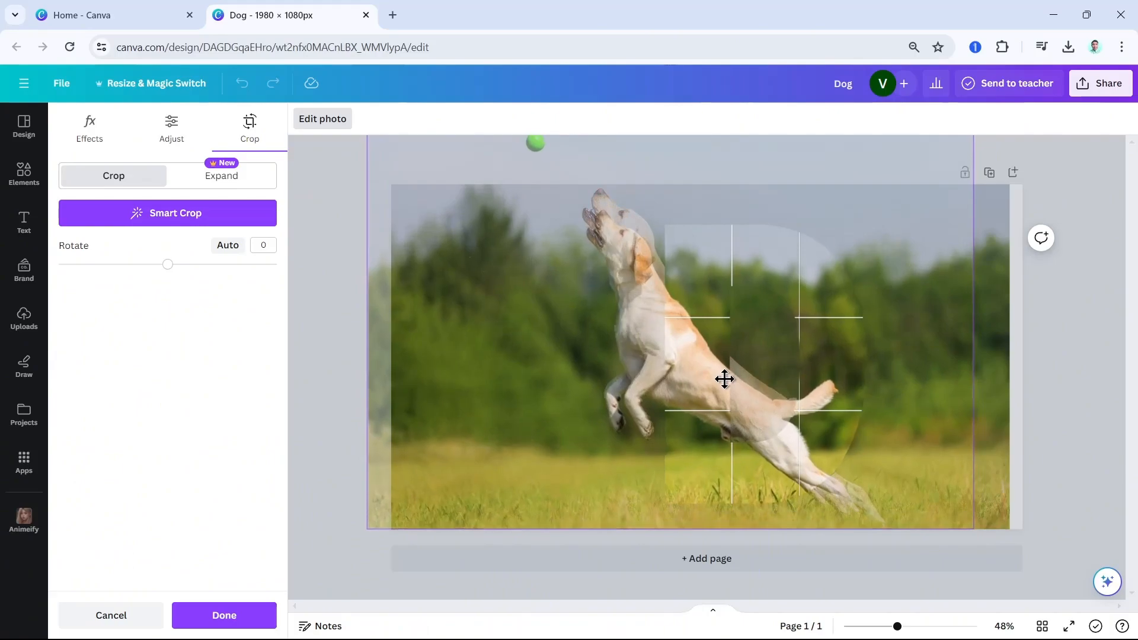
{"action": "left_click_drag", "start_coordinate": [367, 530], "coordinate": [348, 539]}
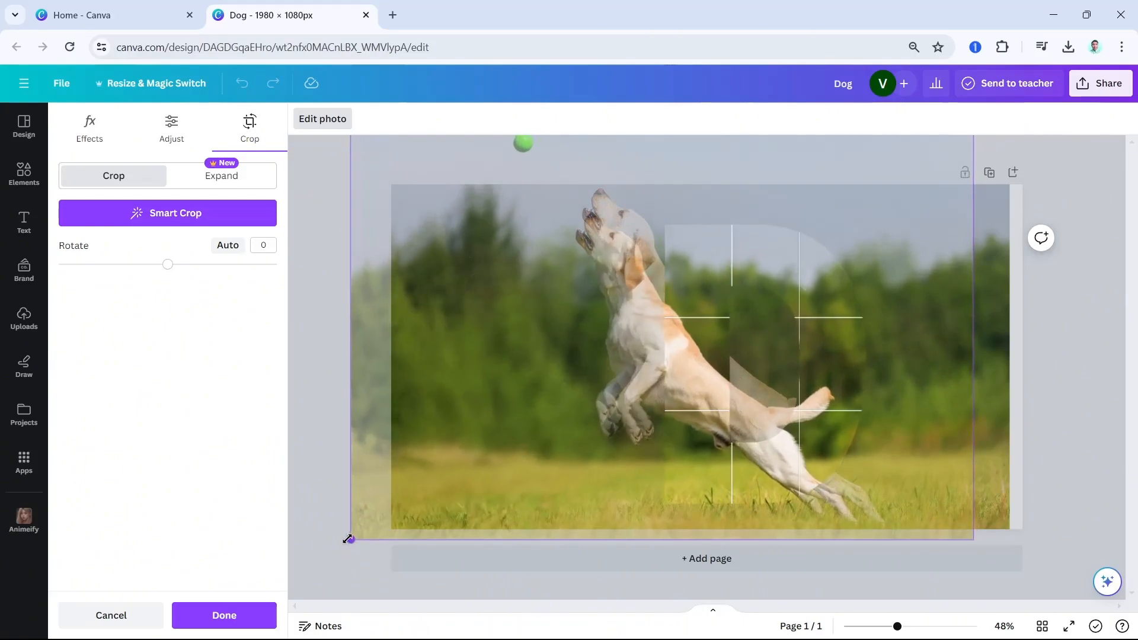
{"action": "left_click_drag", "start_coordinate": [635, 400], "coordinate": [937, 468]}
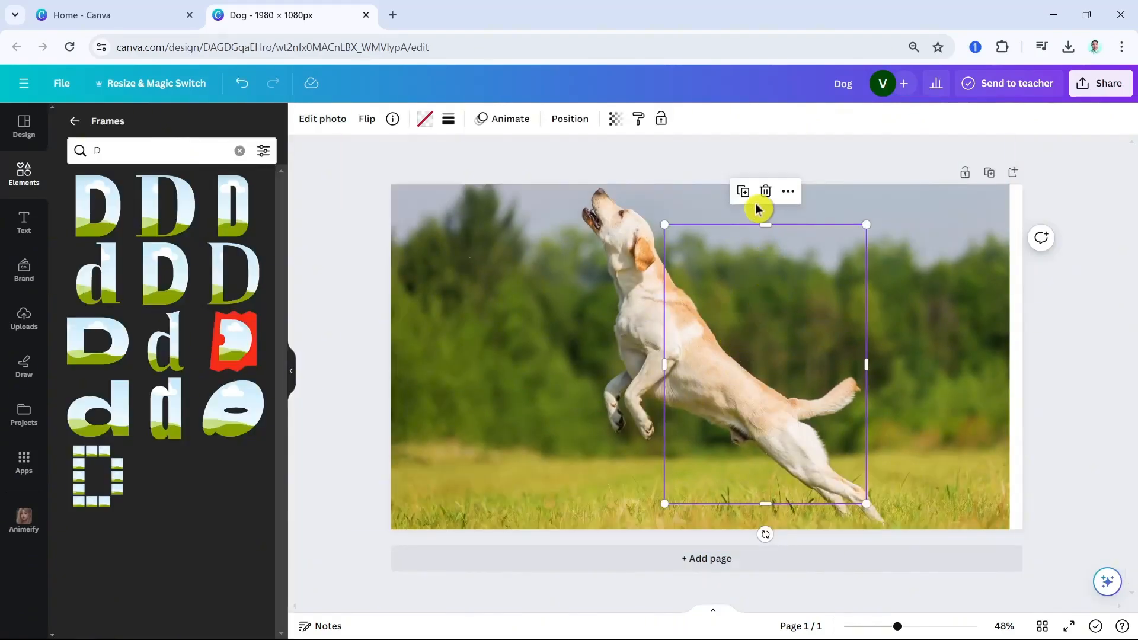
Duplicate the letter D slightly to the right of the original and set the copy's brightness to -100.
{"action": "left_click", "coordinate": [746, 195]}
{"action": "left_click_drag", "start_coordinate": [735, 403], "coordinate": [751, 392]}
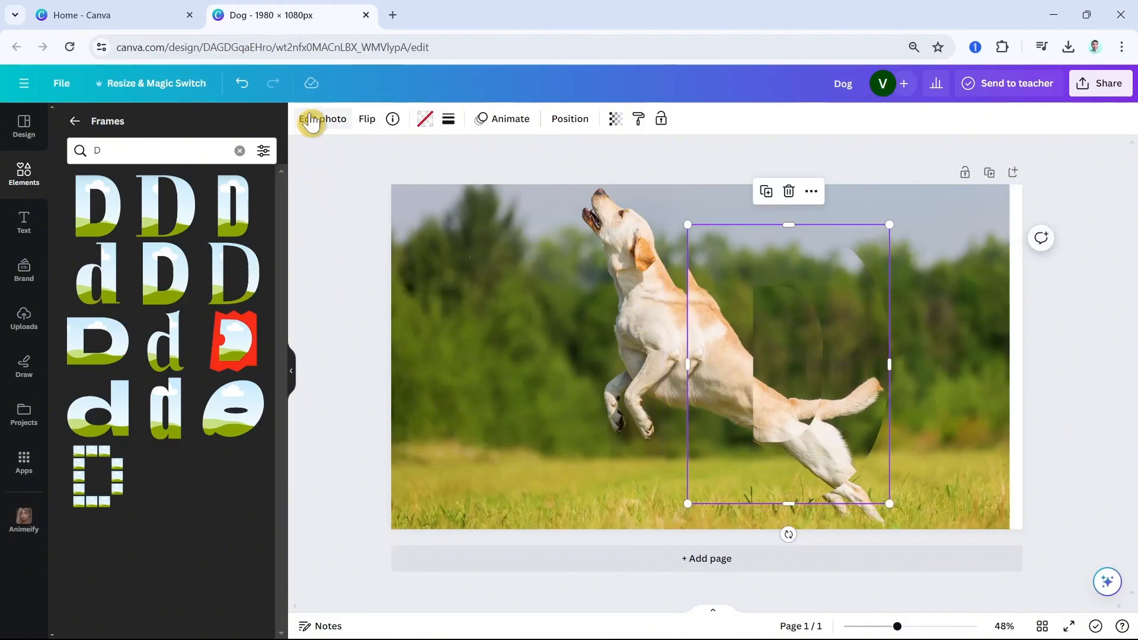
{"action": "left_click", "coordinate": [311, 121]}
{"action": "left_click", "coordinate": [169, 130]}
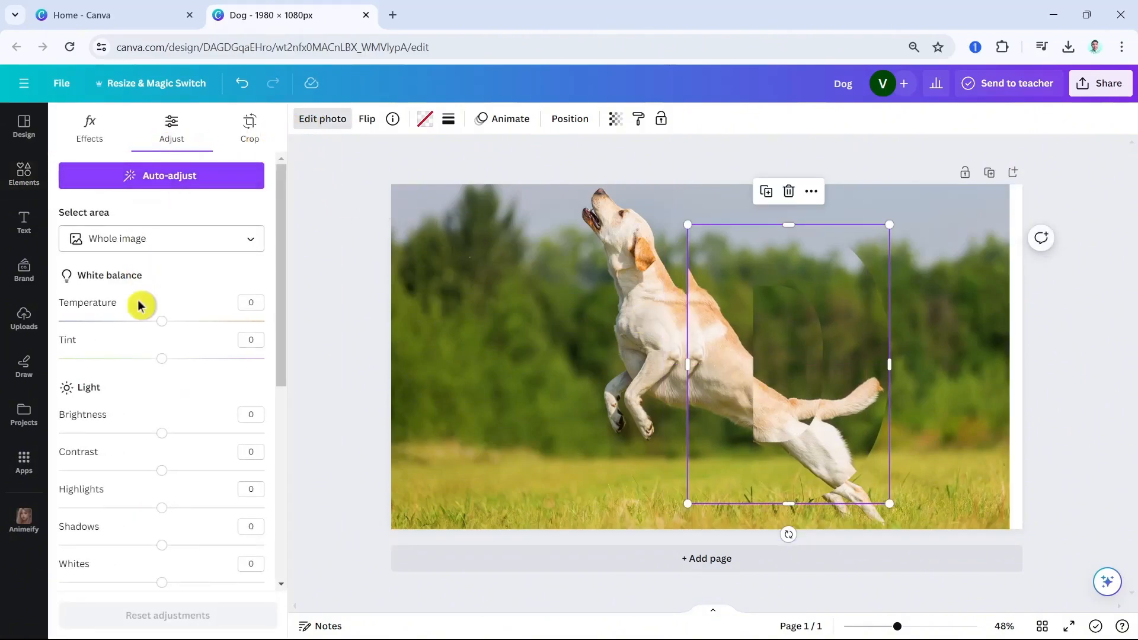
{"action": "left_click_drag", "start_coordinate": [160, 433], "coordinate": [58, 433]}
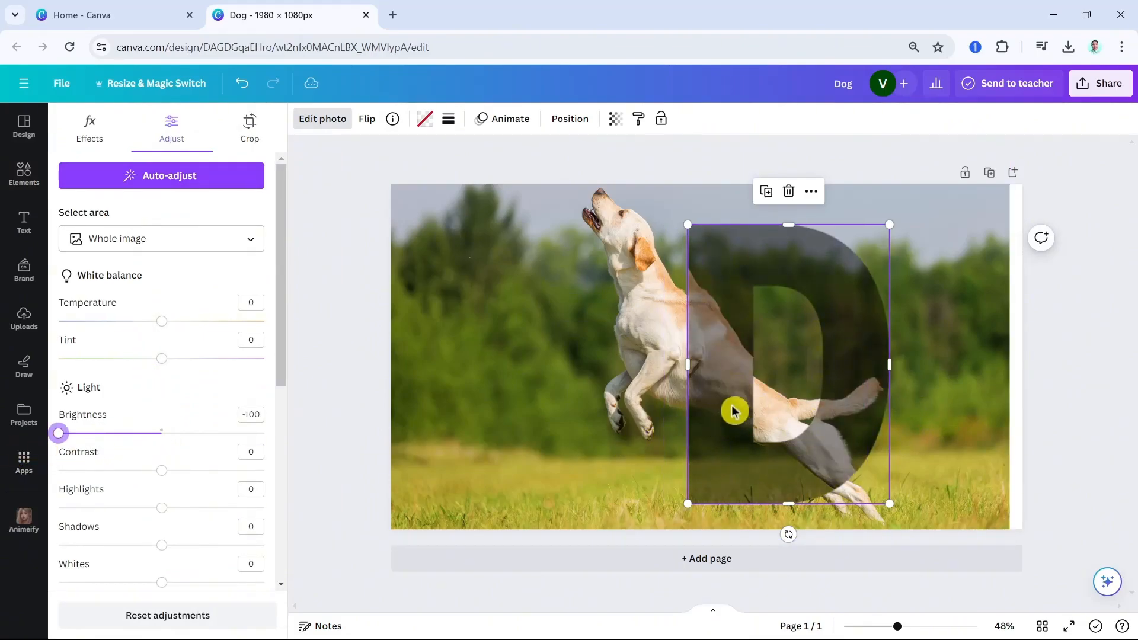
{"action": "left_click_drag", "start_coordinate": [717, 423], "coordinate": [715, 423]}
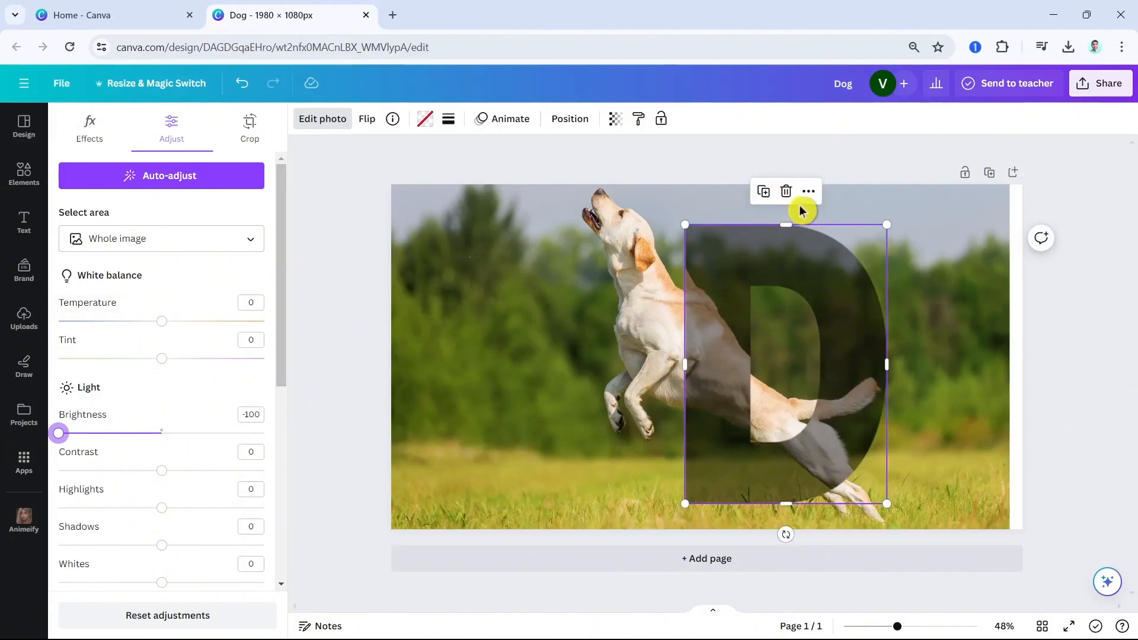
Show the layers and move the darkened D beneath the original D so it acts as a shadow.
{"action": "right_click", "coordinate": [741, 274]}
{"action": "left_click", "coordinate": [590, 339]}
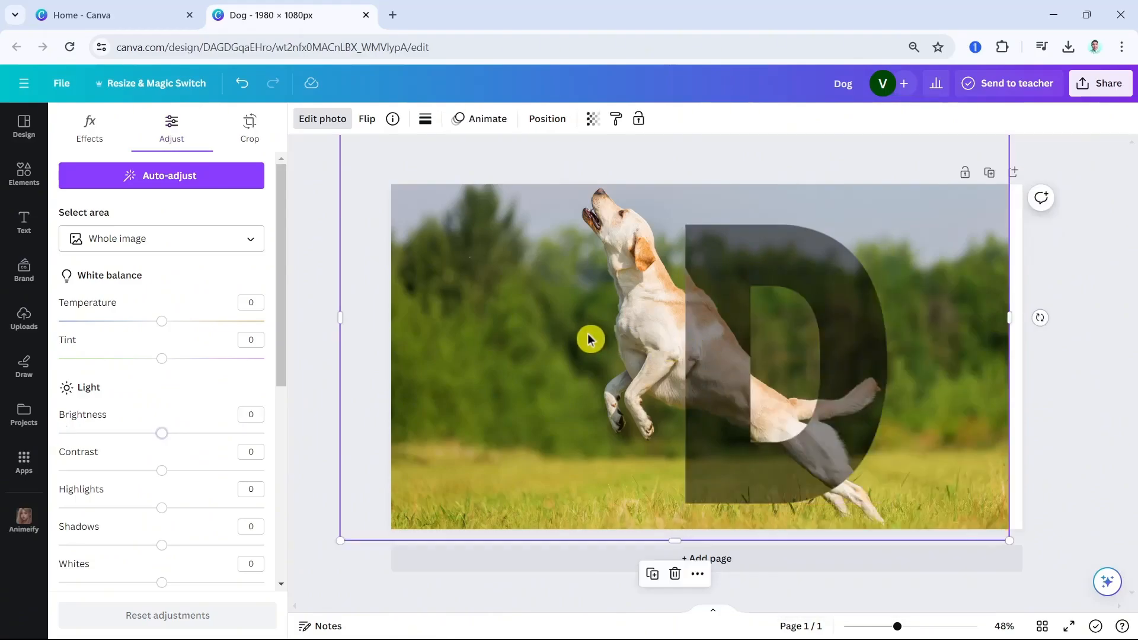
{"action": "left_click", "coordinate": [756, 354]}
{"action": "left_click", "coordinate": [810, 193]}
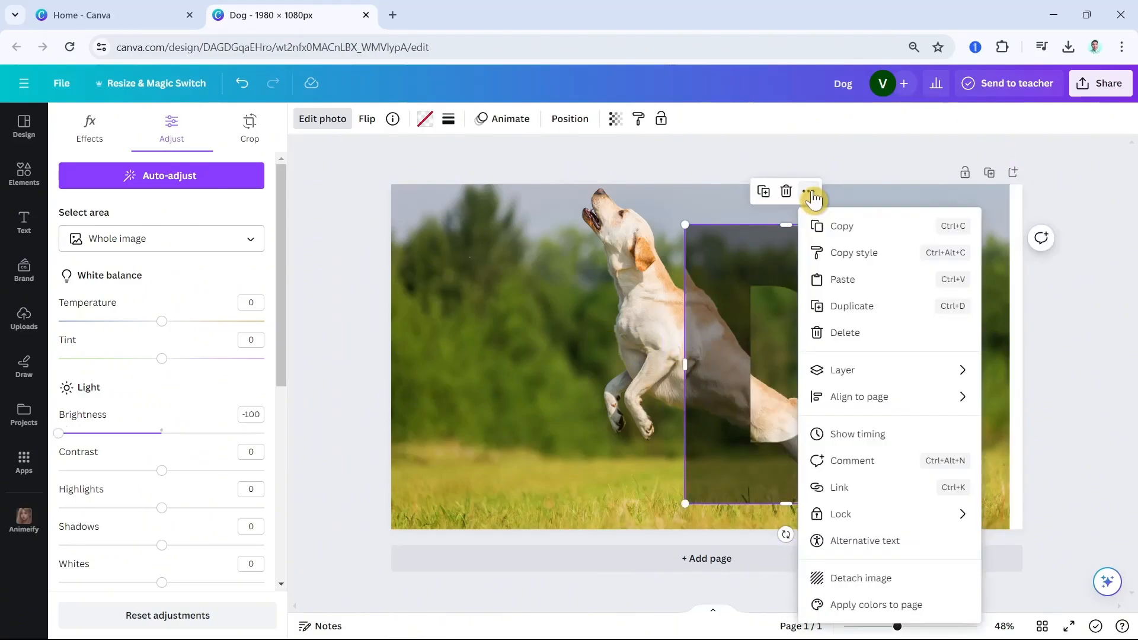
{"action": "mouse_move", "coordinate": [861, 375]}
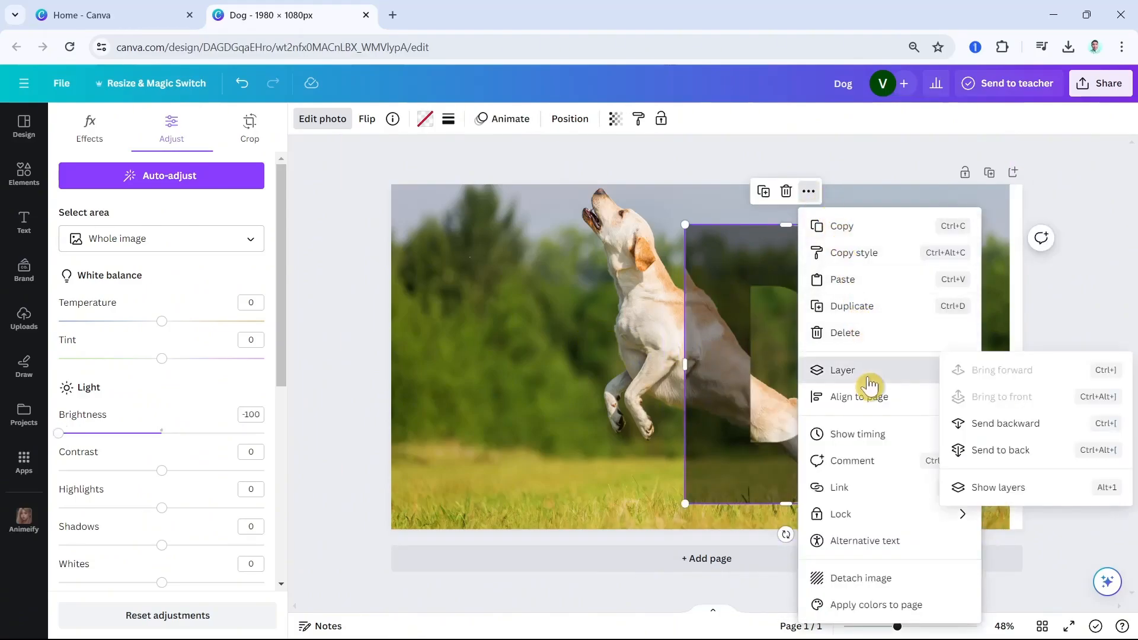
{"action": "left_click", "coordinate": [987, 483]}
{"action": "left_click_drag", "start_coordinate": [212, 216], "coordinate": [212, 272]}
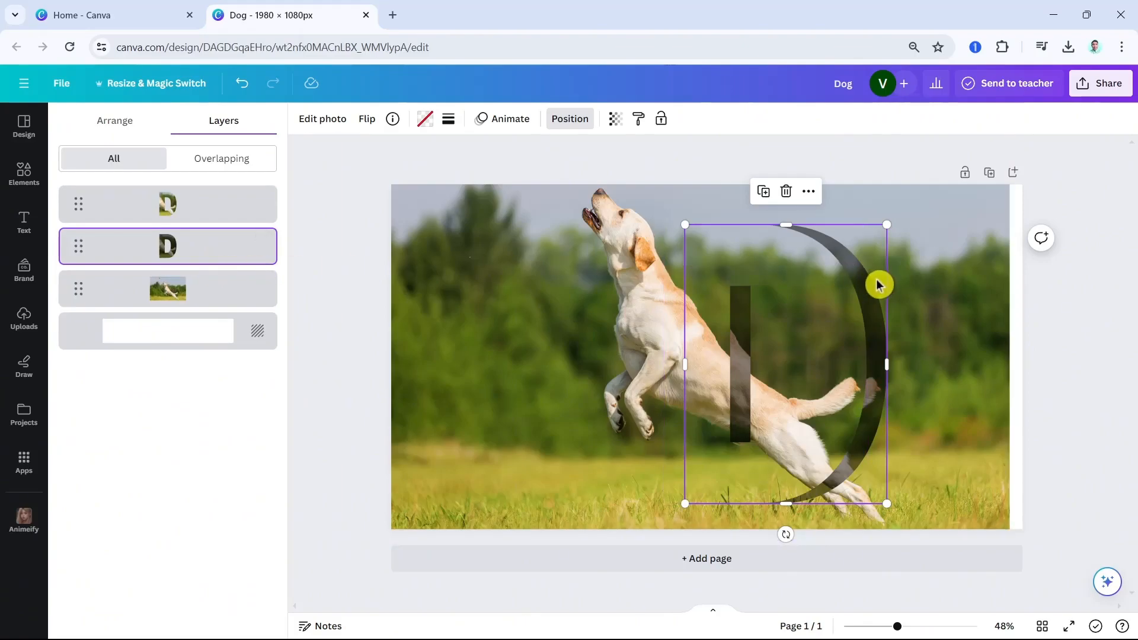
{"action": "mouse_move", "coordinate": [869, 261]}
{"action": "left_mouse_down"}
{"action": "mouse_move", "coordinate": [856, 254]}
{"action": "mouse_move", "coordinate": [874, 280]}
{"action": "left_mouse_up"}
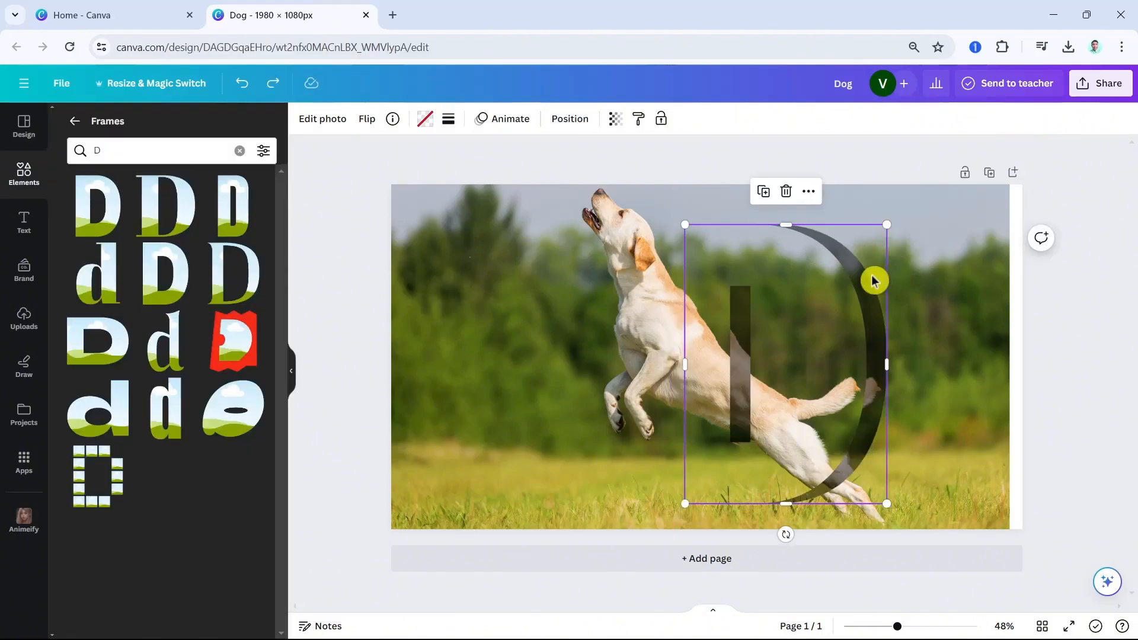
Reposition and resize the photo inside the darkened shadow D until its dog lines up with the background dog.
{"action": "double_click", "coordinate": [873, 332]}
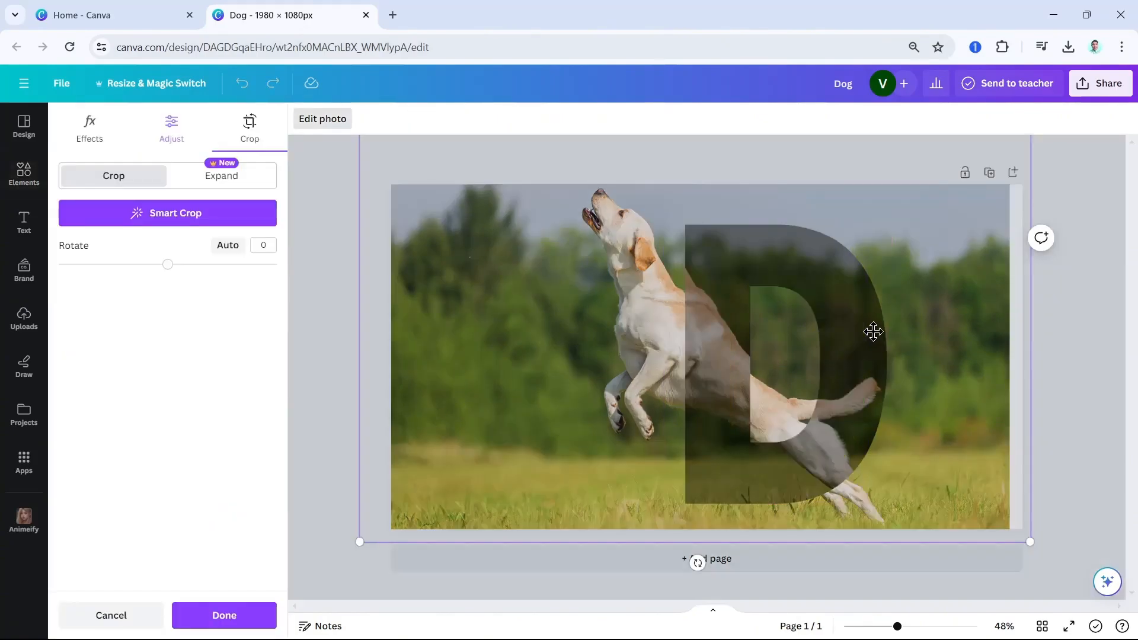
{"action": "left_click_drag", "start_coordinate": [860, 344], "coordinate": [843, 344]}
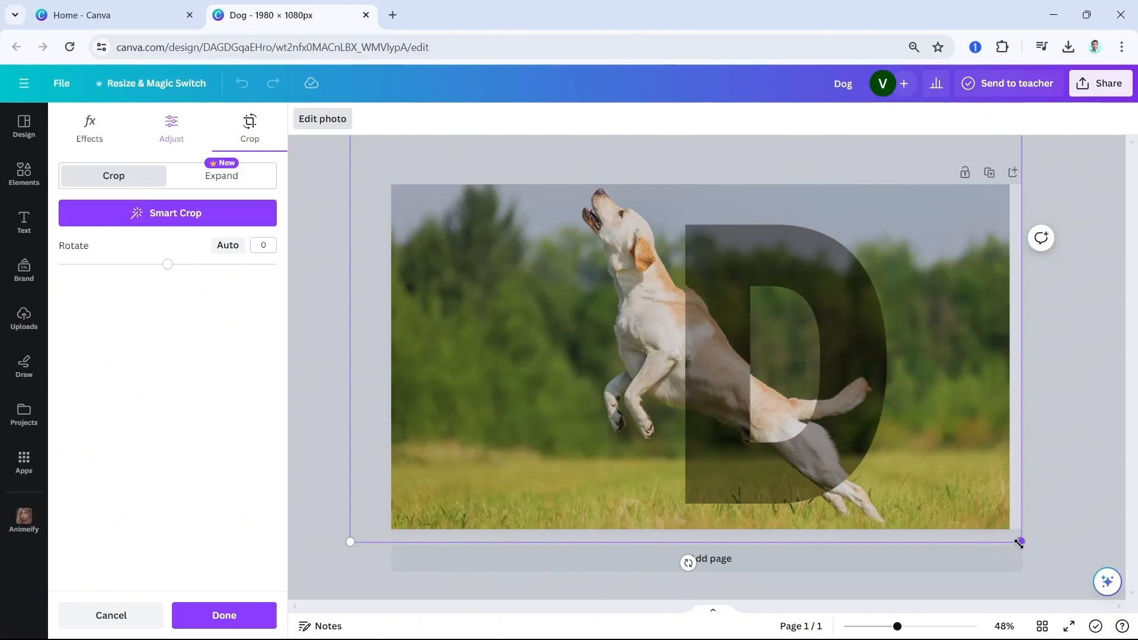
{"action": "left_click_drag", "start_coordinate": [1019, 544], "coordinate": [1008, 536]}
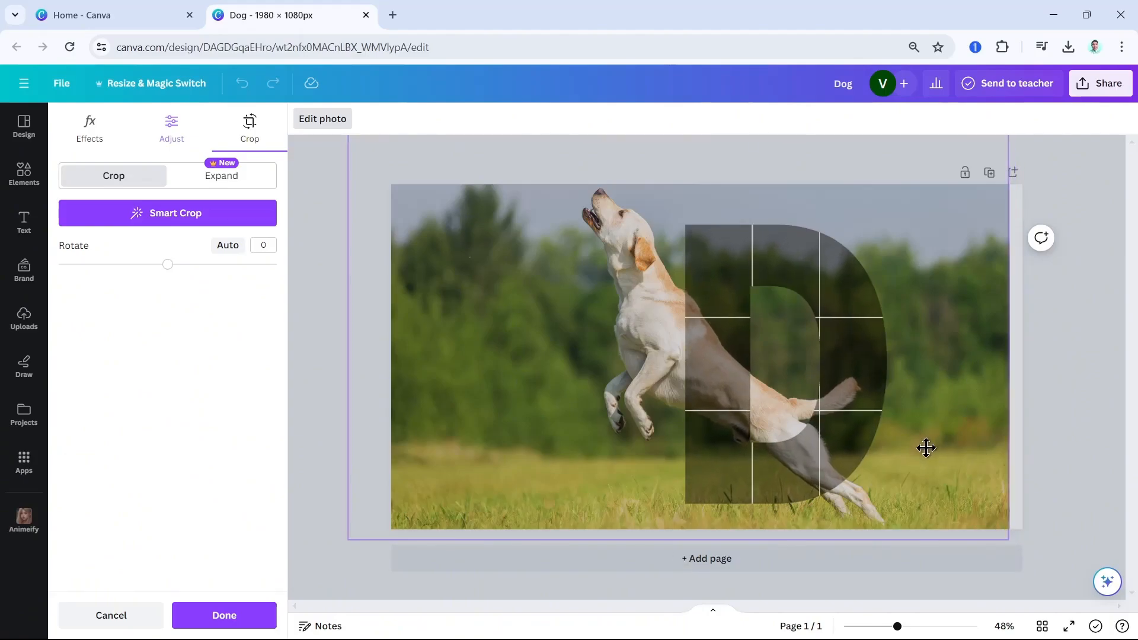
{"action": "left_click_drag", "start_coordinate": [928, 448], "coordinate": [928, 449]}
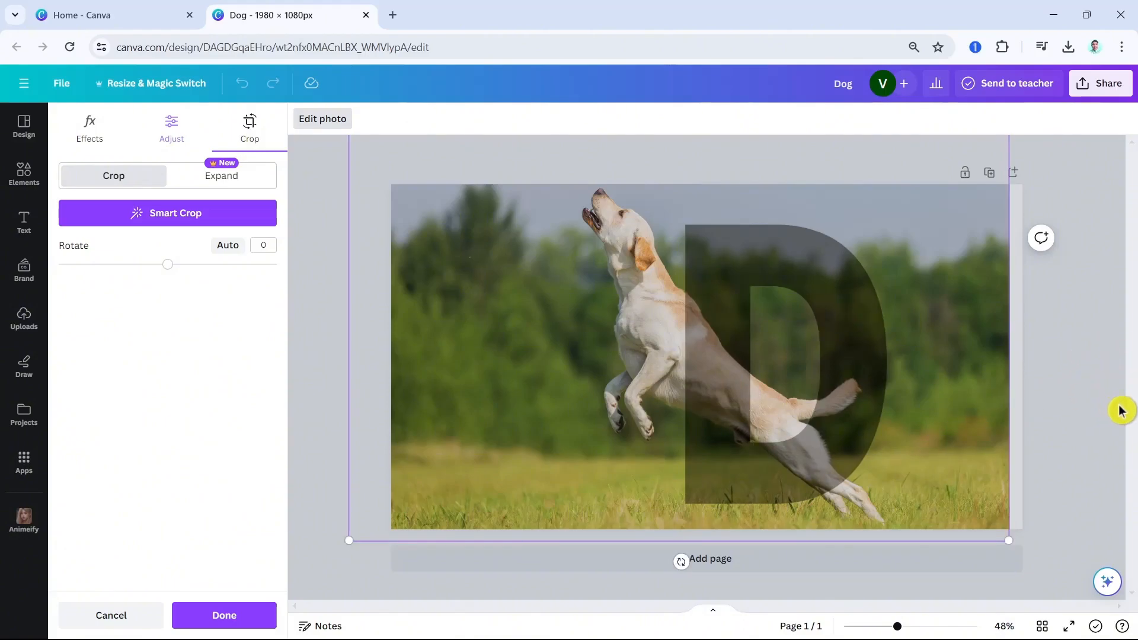
{"action": "left_click_drag", "start_coordinate": [897, 627], "coordinate": [893, 628]}
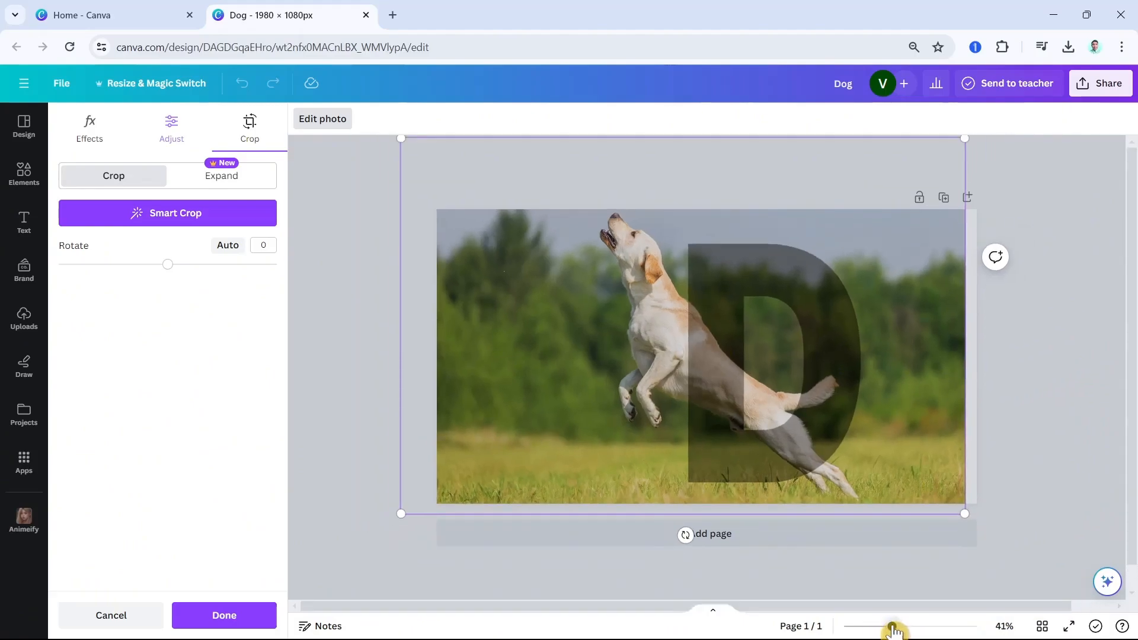
{"action": "left_click_drag", "start_coordinate": [965, 142], "coordinate": [967, 140]}
{"action": "left_click", "coordinate": [1029, 395]}
{"action": "left_click", "coordinate": [1033, 403]}
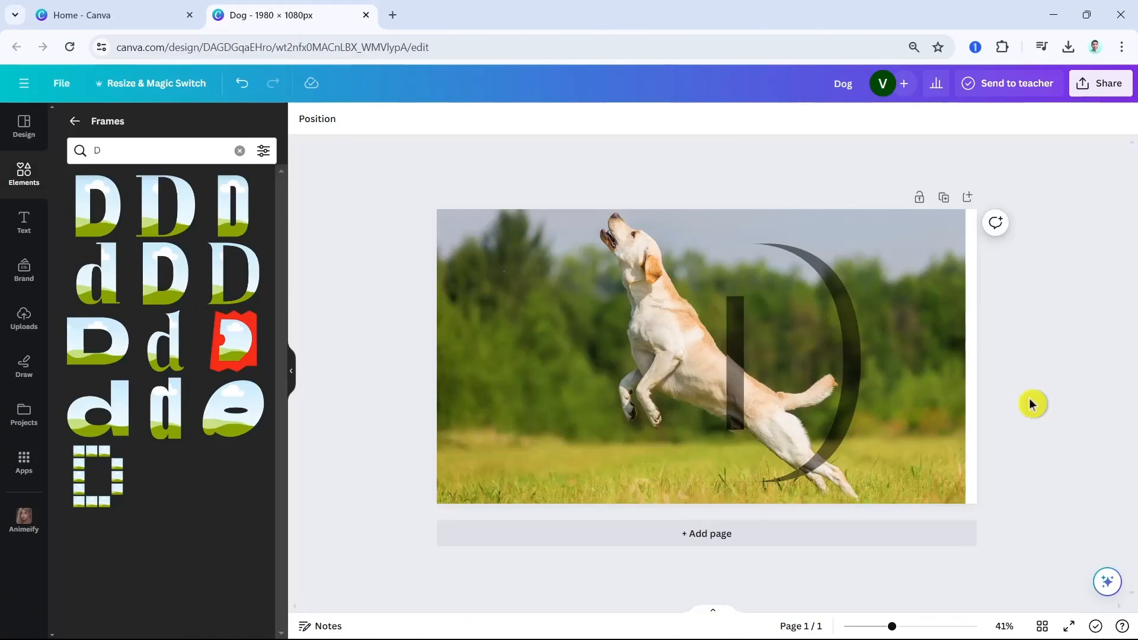
Give the front letter D a solid white (#ffffff) border with a weight of 6.
{"action": "left_click", "coordinate": [681, 323]}
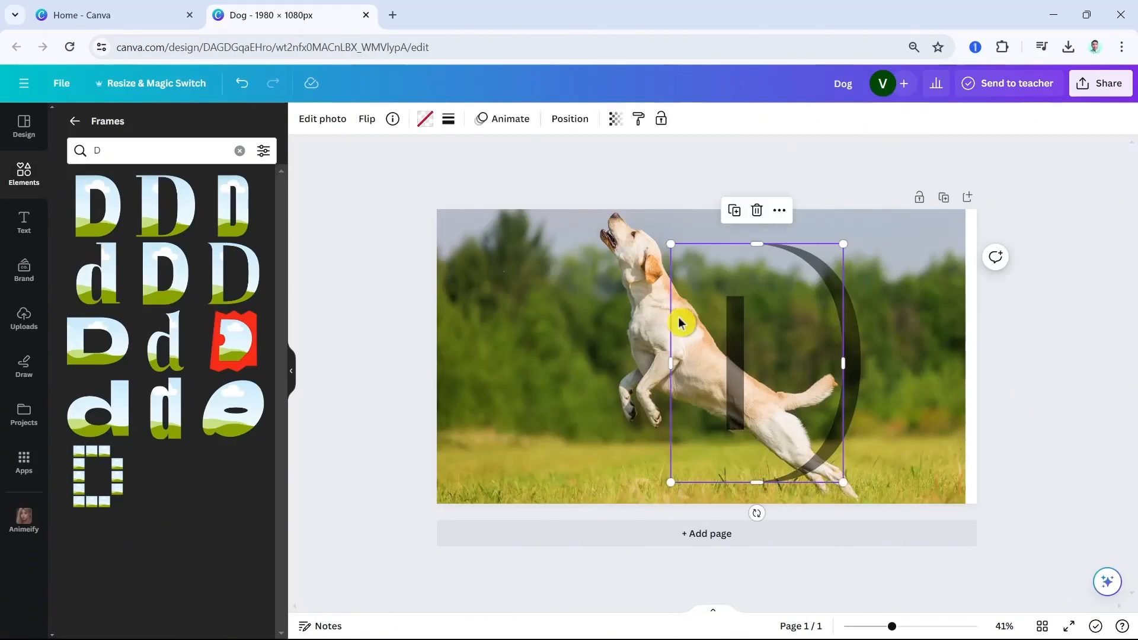
{"action": "left_click", "coordinate": [449, 119]}
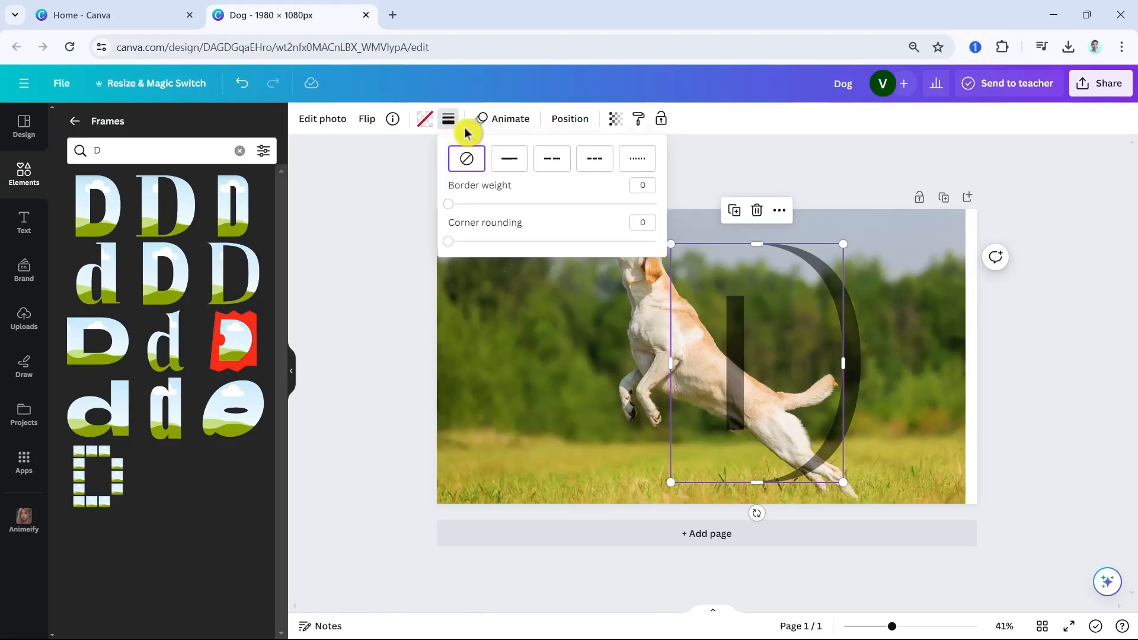
{"action": "left_click_drag", "start_coordinate": [448, 205], "coordinate": [463, 218]}
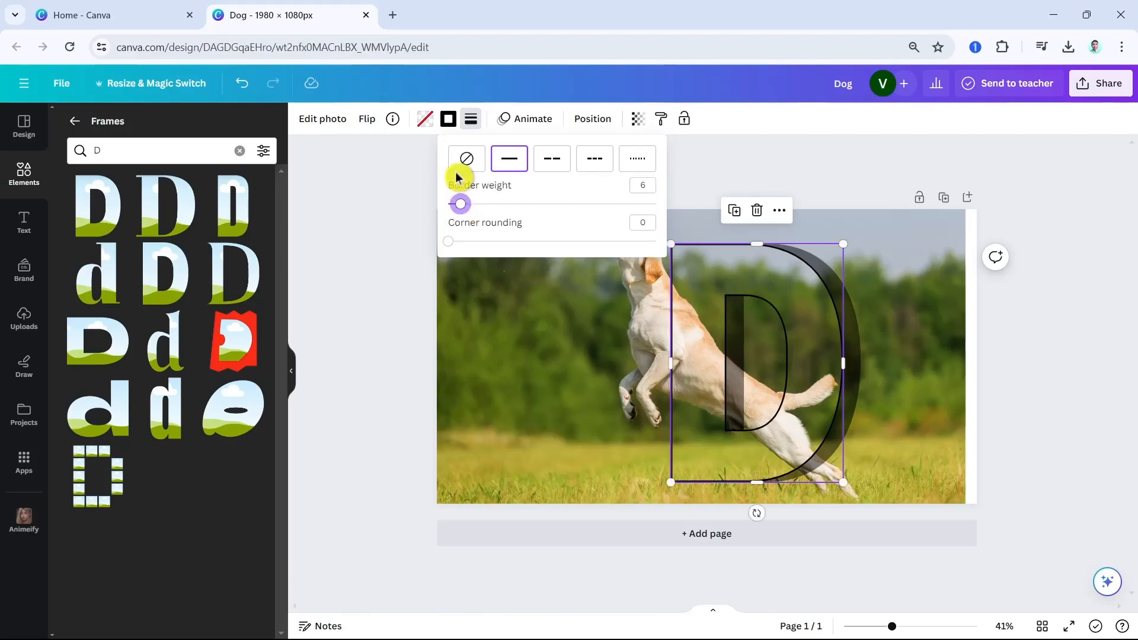
{"action": "left_click", "coordinate": [450, 124]}
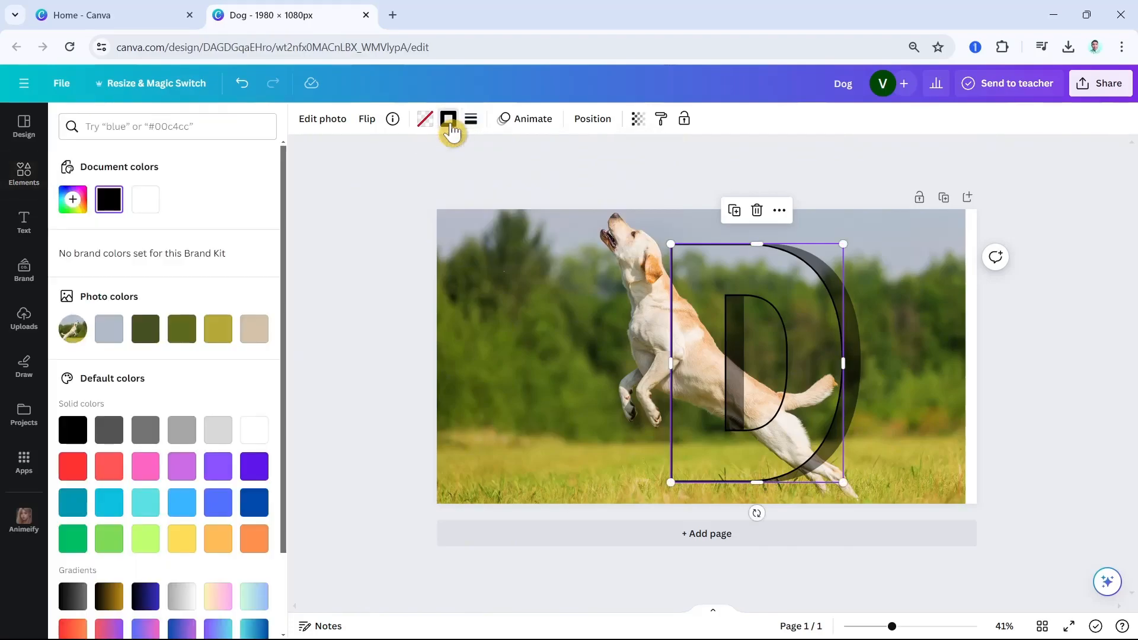
{"action": "left_click", "coordinate": [139, 204]}
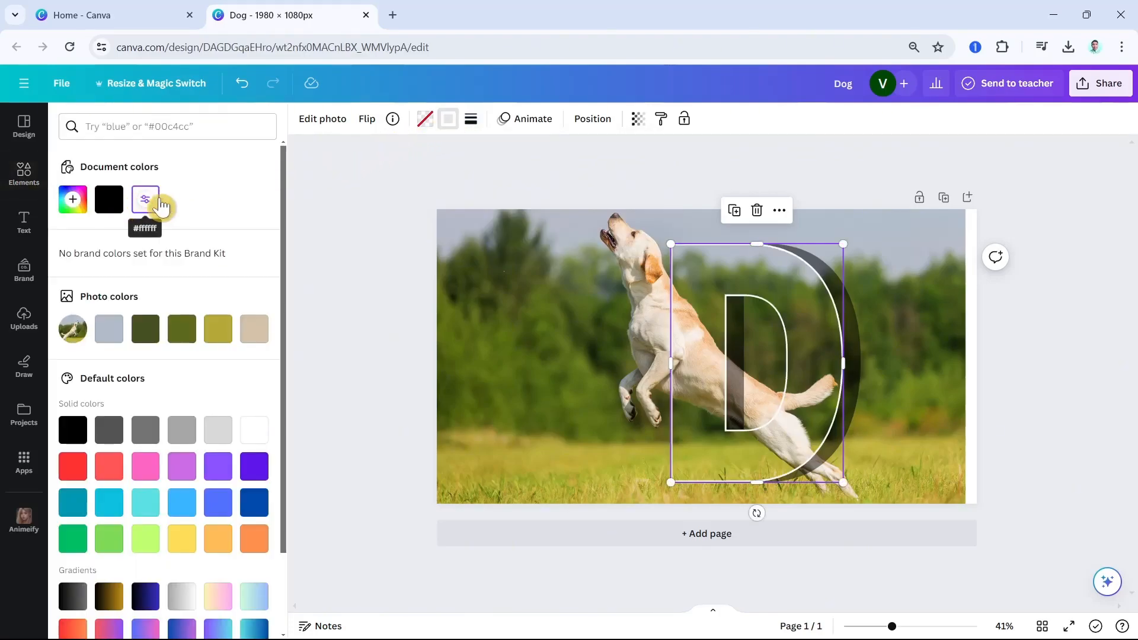
{"action": "left_click", "coordinate": [341, 205]}
{"action": "left_click", "coordinate": [342, 204]}
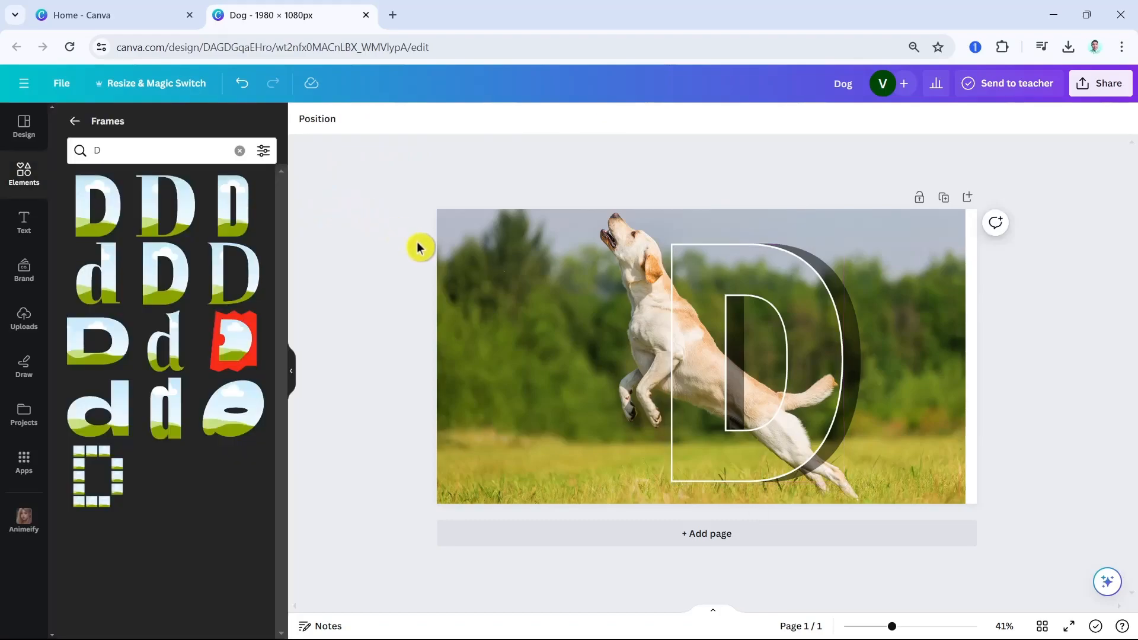
Remove the background from the full-size dog photo behind the letters.
{"action": "left_click", "coordinate": [475, 297]}
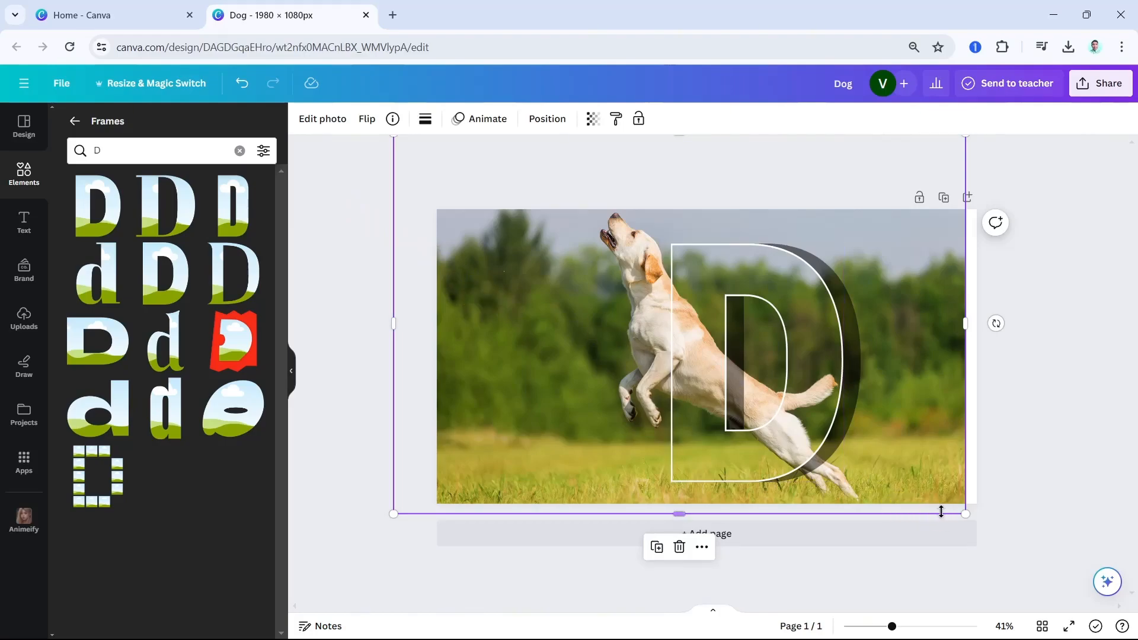
{"action": "left_click", "coordinate": [320, 120]}
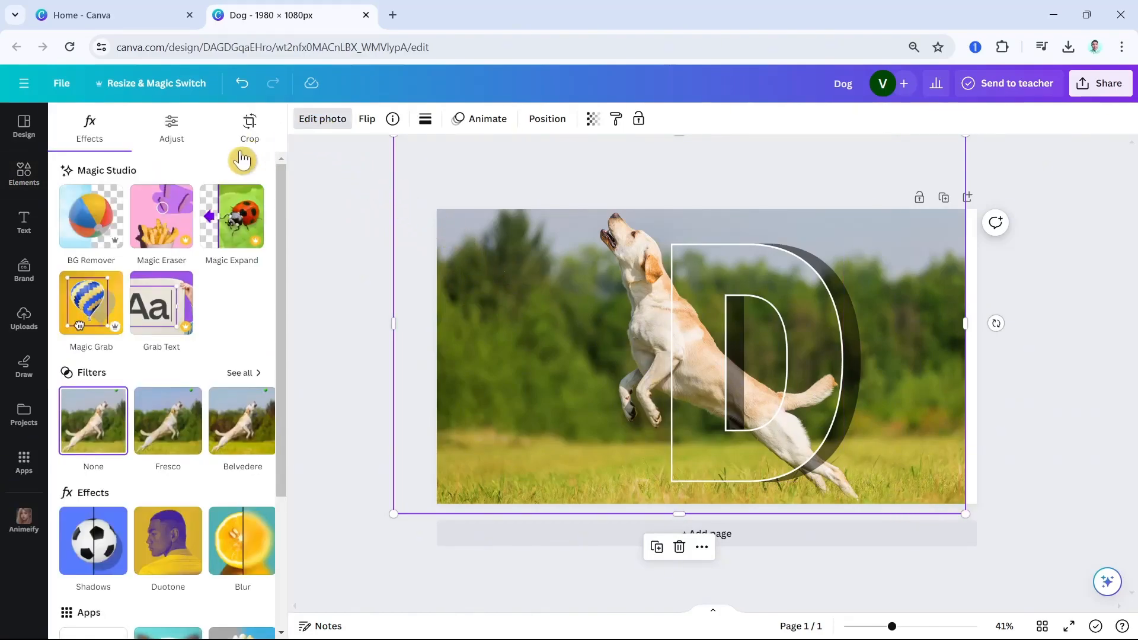
{"action": "left_click", "coordinate": [100, 227]}
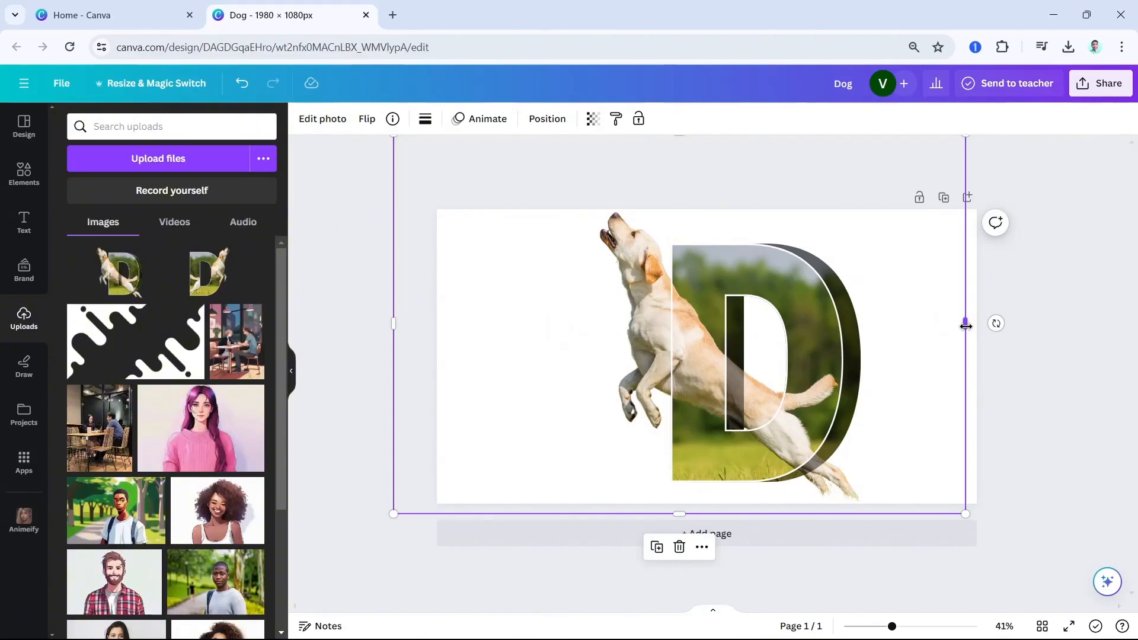
Crop the cut-out dog photo to its head and front legs, ending just inside the D's left edge.
{"action": "left_click_drag", "start_coordinate": [966, 325], "coordinate": [705, 337]}
{"action": "left_click_drag", "start_coordinate": [550, 509], "coordinate": [564, 440]}
{"action": "left_click_drag", "start_coordinate": [707, 290], "coordinate": [692, 292]}
{"action": "left_click", "coordinate": [960, 319]}
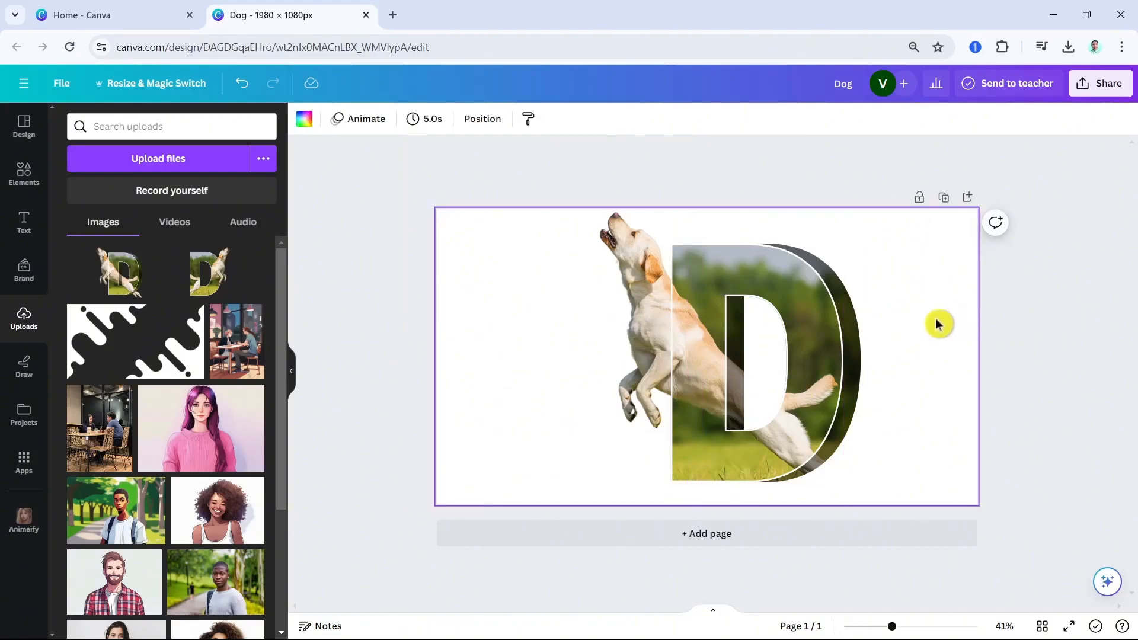
Show the layers and move the cropped dog cut-out above both letter D layers.
{"action": "left_click", "coordinate": [579, 308]}
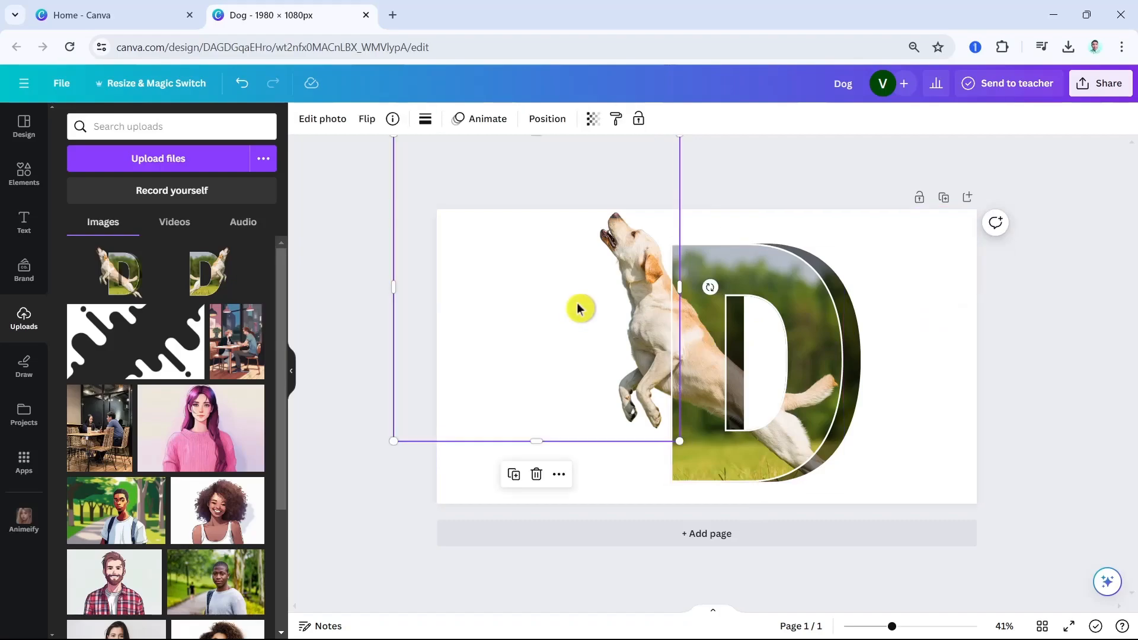
{"action": "left_click", "coordinate": [560, 477]}
{"action": "mouse_move", "coordinate": [700, 240]}
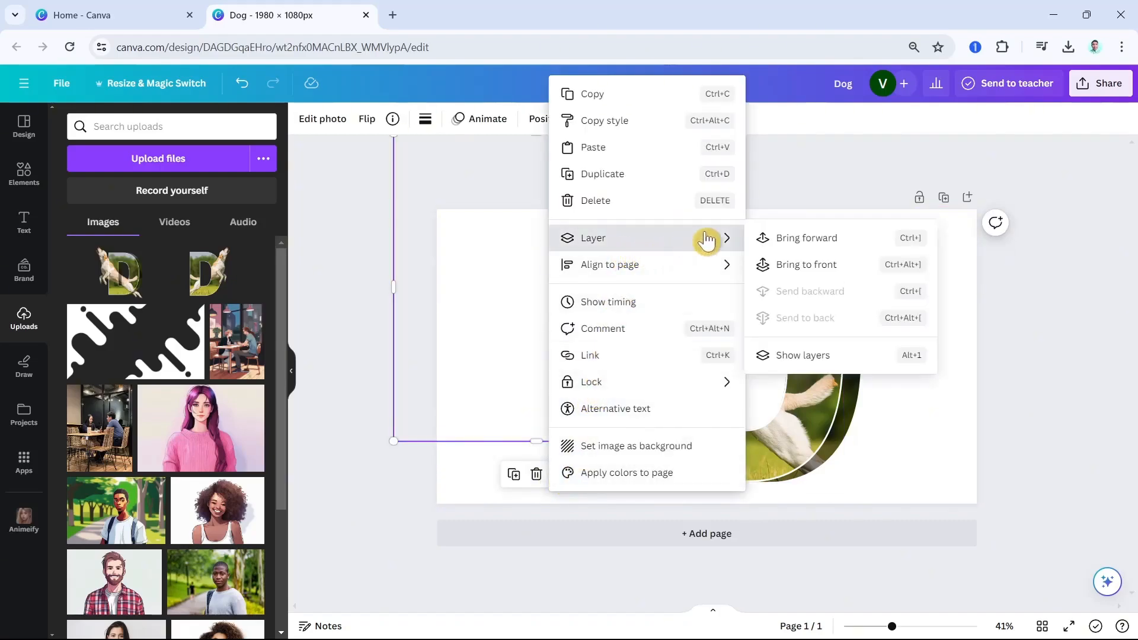
{"action": "left_click", "coordinate": [802, 356]}
{"action": "left_click_drag", "start_coordinate": [184, 289], "coordinate": [178, 203]}
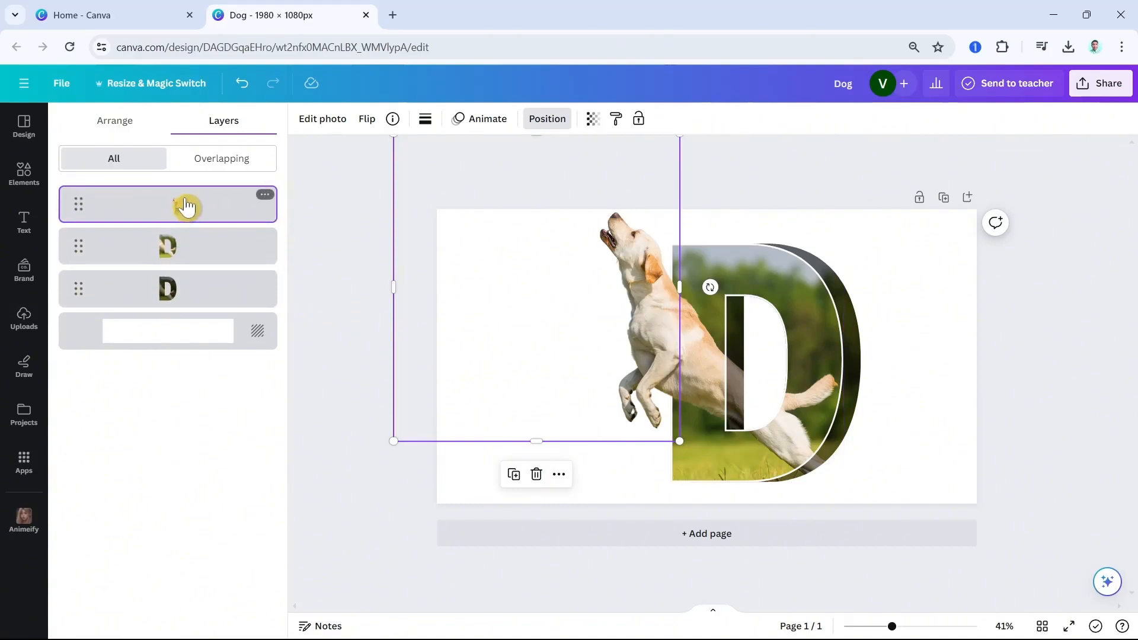
{"action": "left_click", "coordinate": [943, 335]}
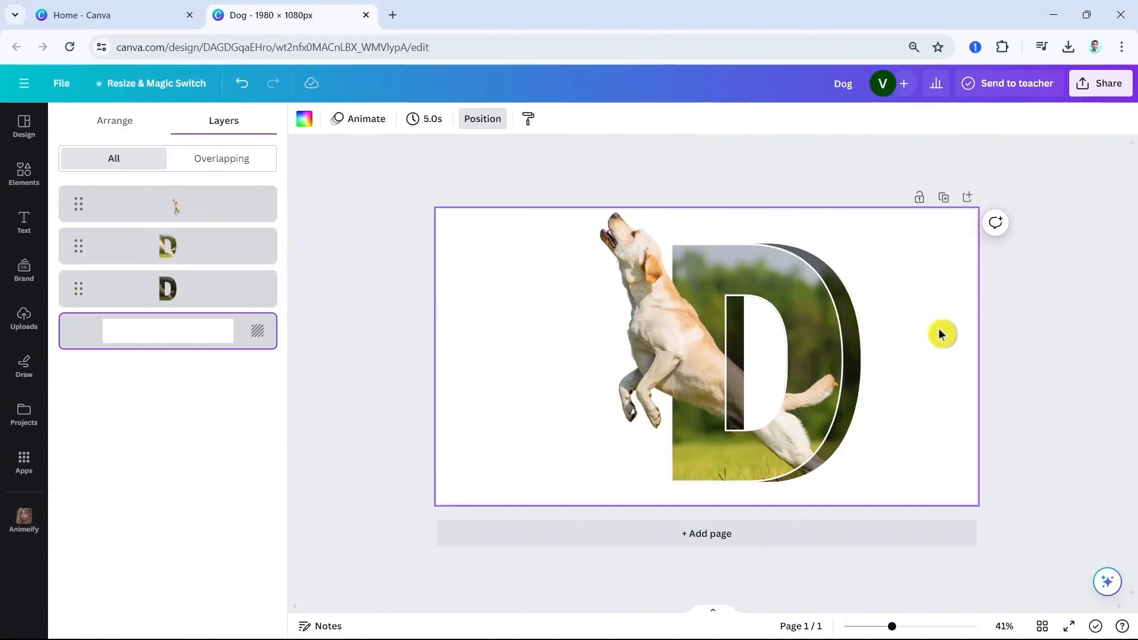
{"action": "left_click", "coordinate": [672, 362]}
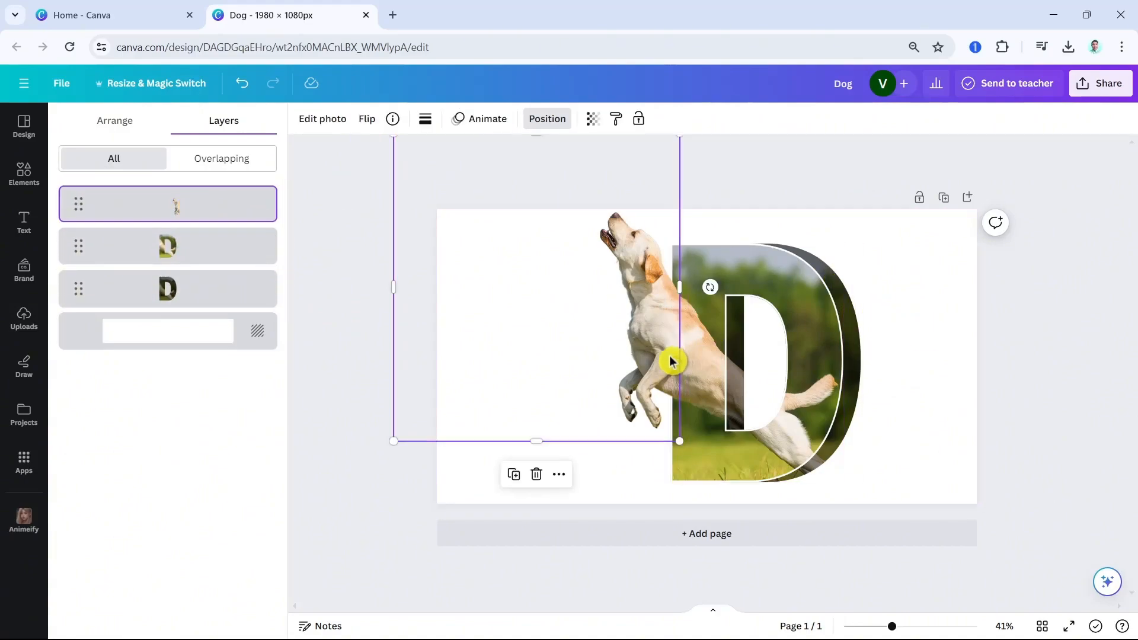
{"action": "left_click", "coordinate": [932, 324]}
{"action": "left_click", "coordinate": [1030, 324]}
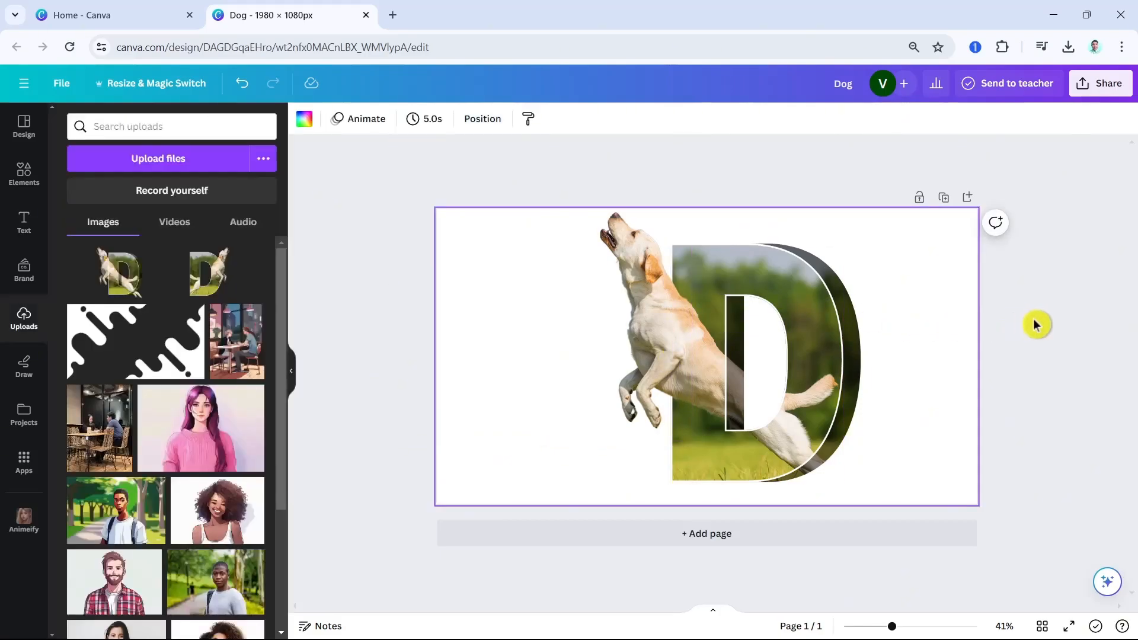
{"action": "left_click", "coordinate": [1037, 324]}
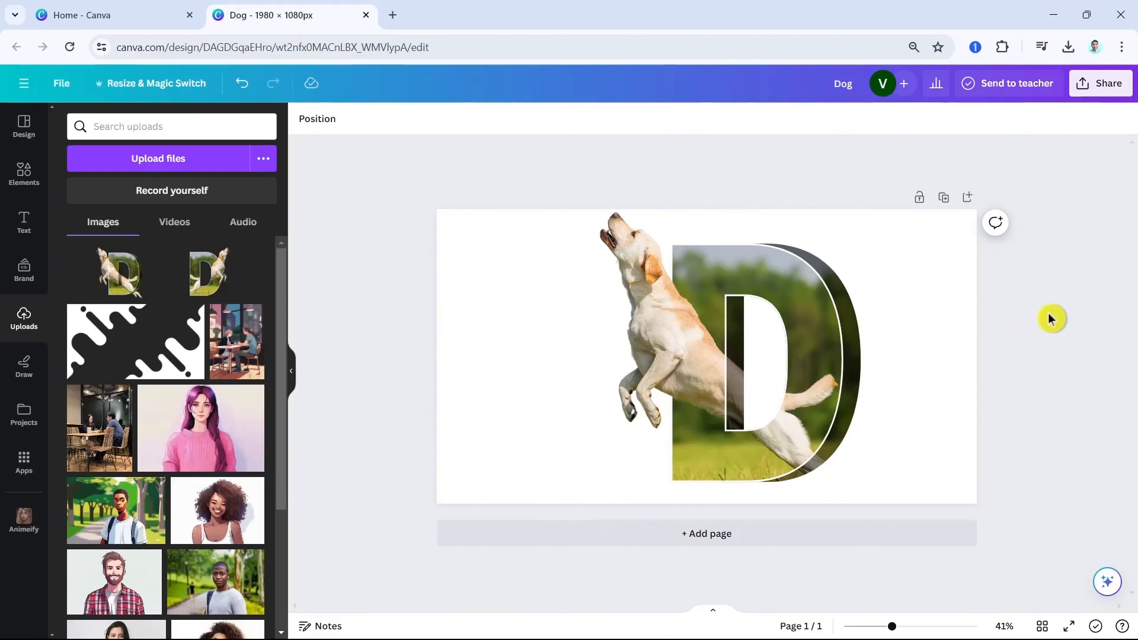
Download the design as a PNG at size 1 with a transparent background.
{"action": "left_click", "coordinate": [1099, 83]}
{"action": "left_click", "coordinate": [1005, 425]}
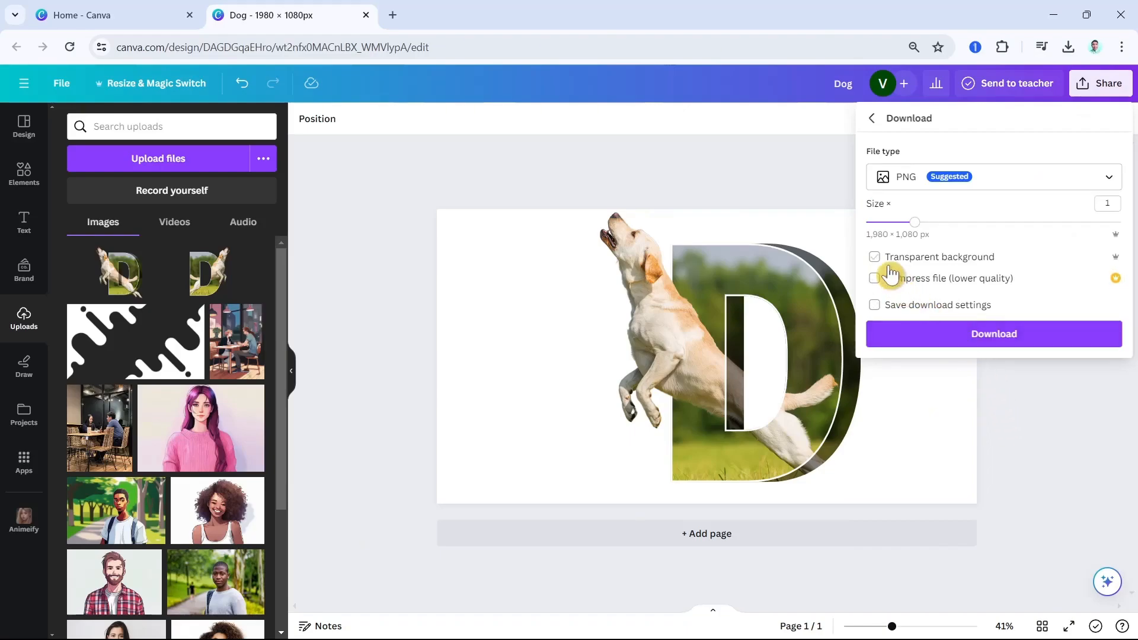
{"action": "left_click", "coordinate": [977, 334]}
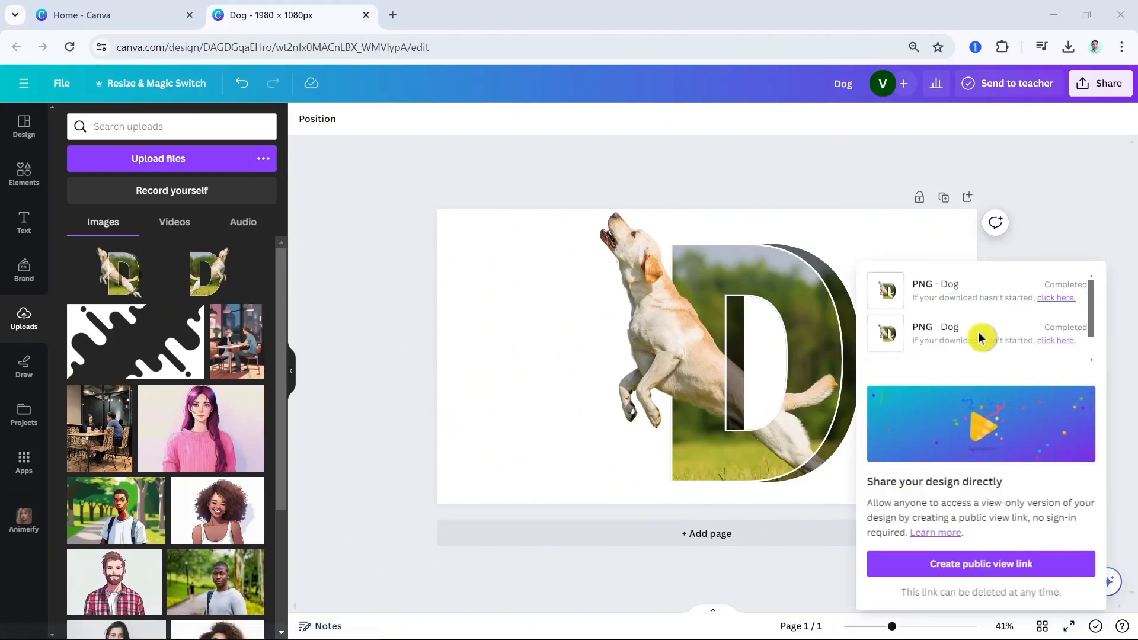
{"action": "left_click", "coordinate": [586, 501]}
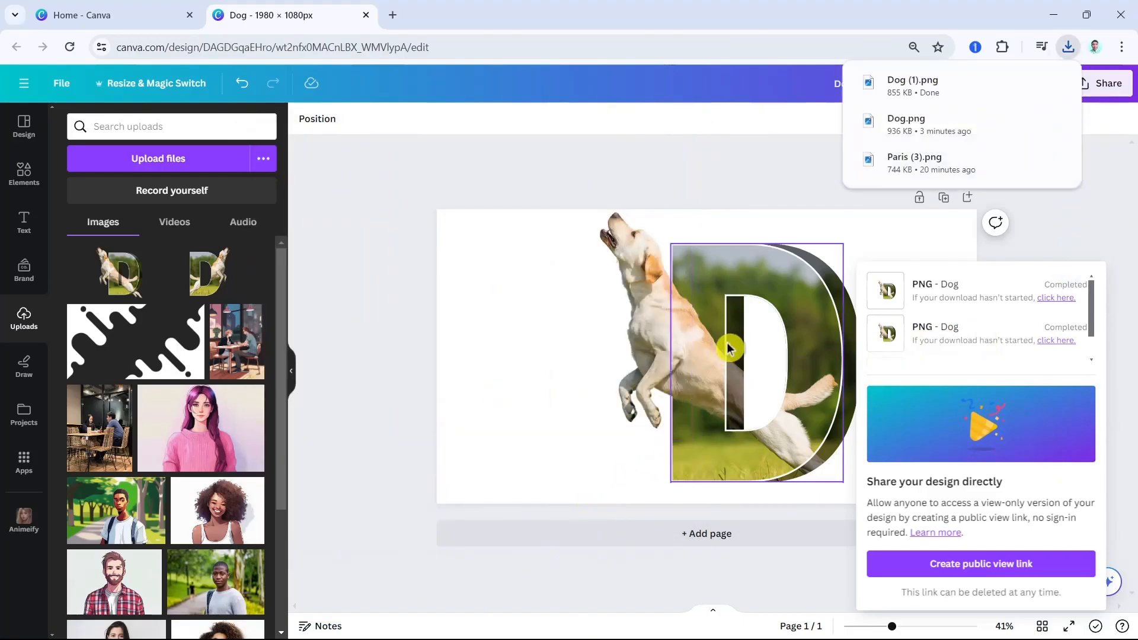
Upload the downloaded Dog (1).png and place it centred at the top edge of a new second page.
{"action": "left_click_drag", "start_coordinate": [906, 82], "coordinate": [222, 309]}
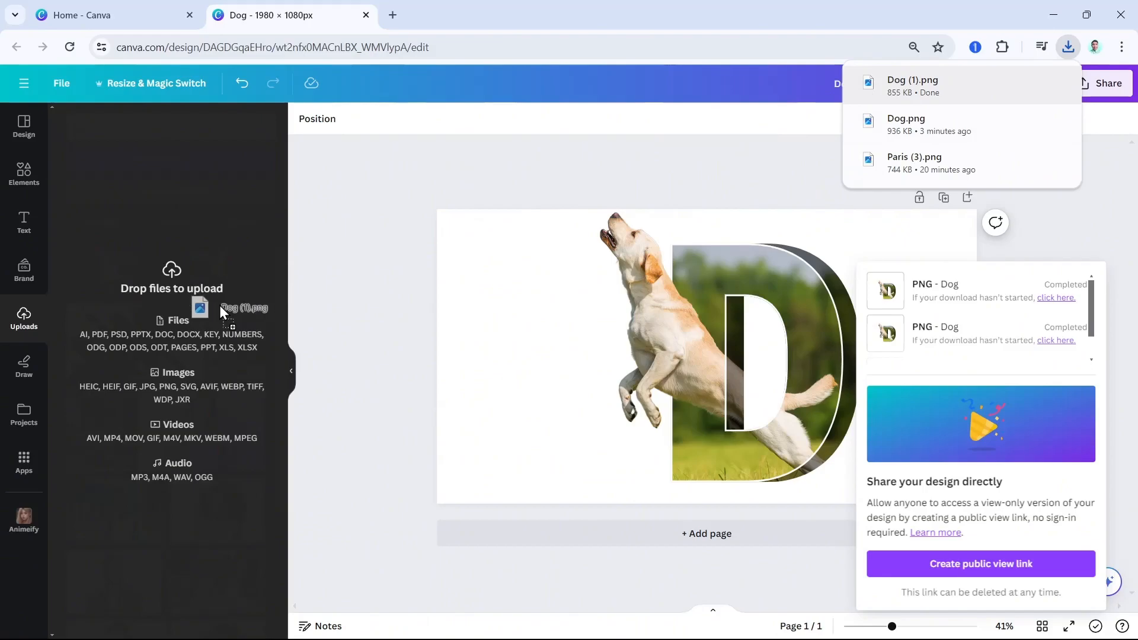
{"action": "left_click_drag", "start_coordinate": [163, 347], "coordinate": [164, 349]}
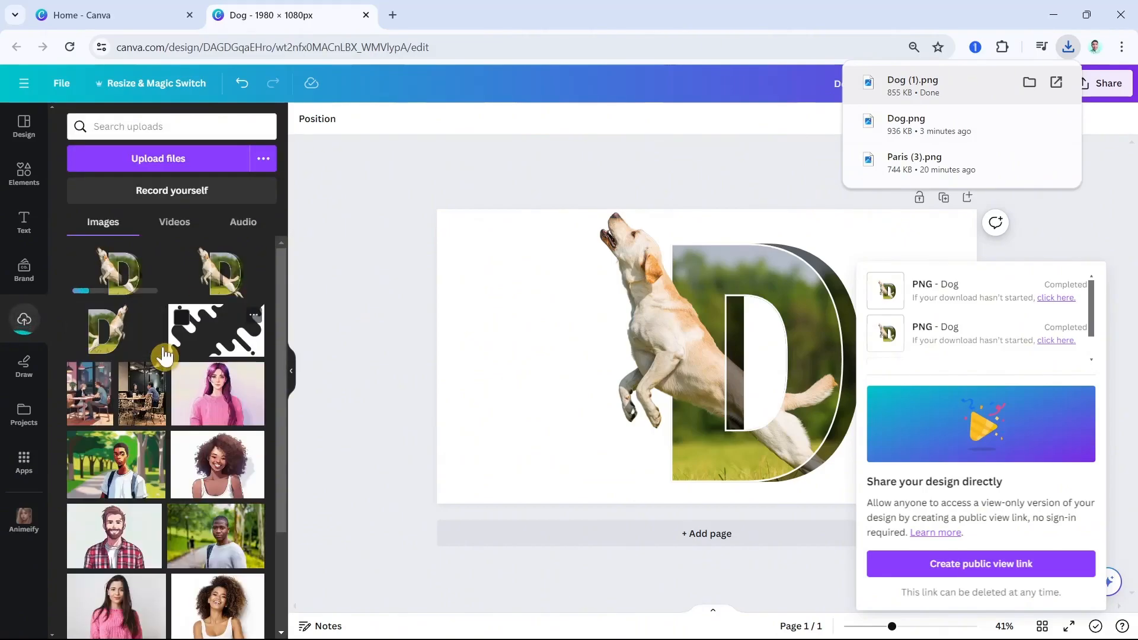
{"action": "left_click", "coordinate": [691, 532]}
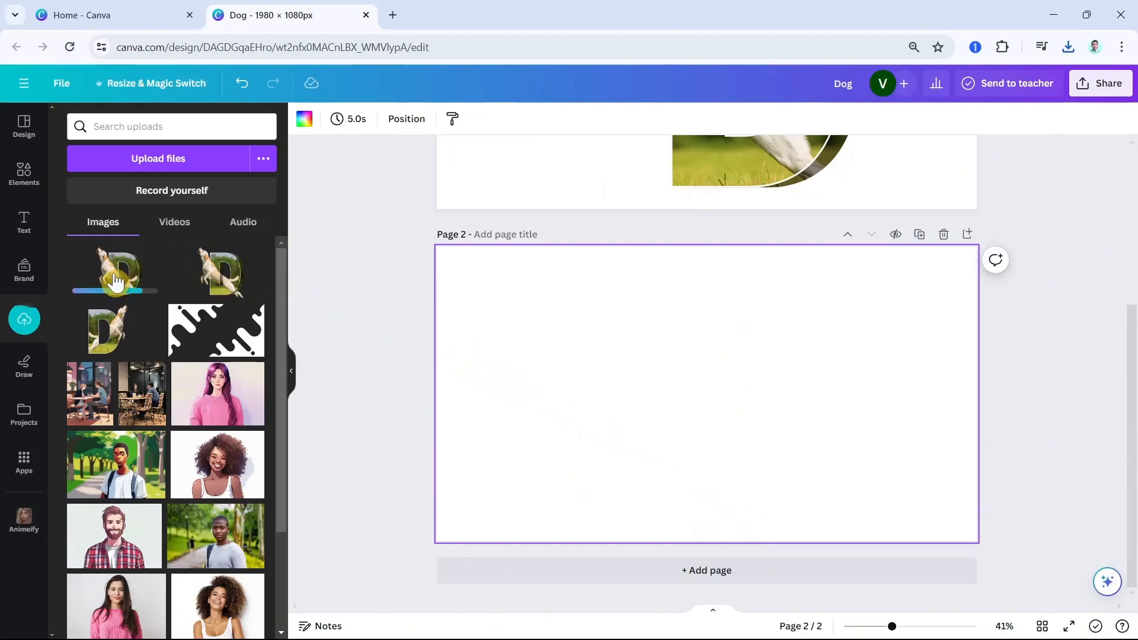
{"action": "left_click", "coordinate": [121, 279]}
{"action": "left_click_drag", "start_coordinate": [729, 409], "coordinate": [734, 376]}
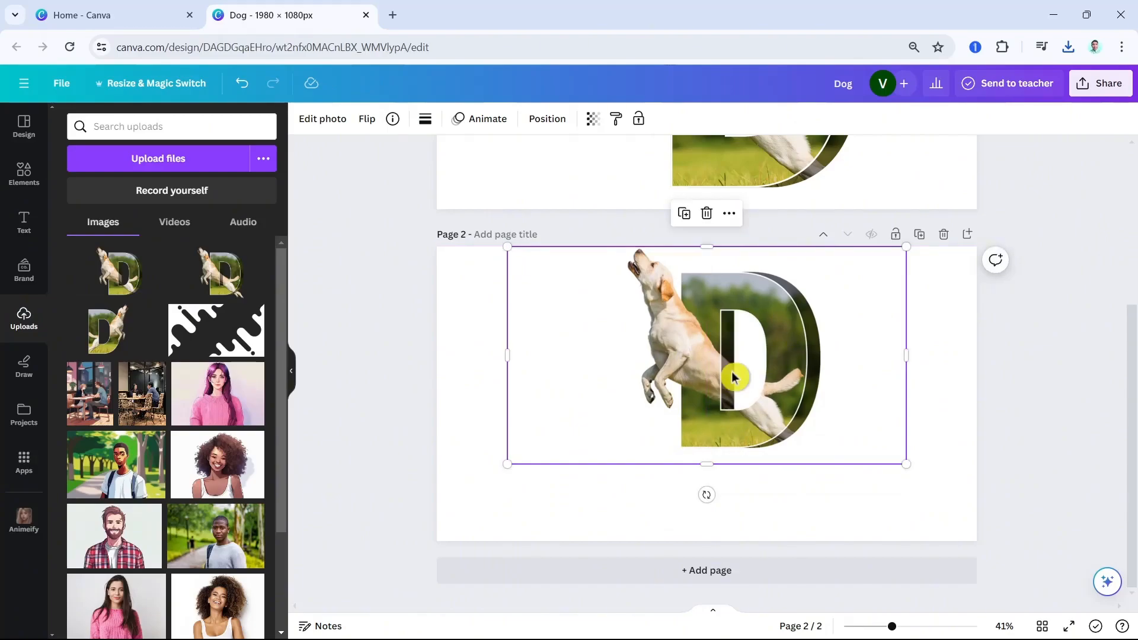
Duplicate the dog letter image on page 2 and flip the copy vertically.
{"action": "left_click", "coordinate": [685, 217]}
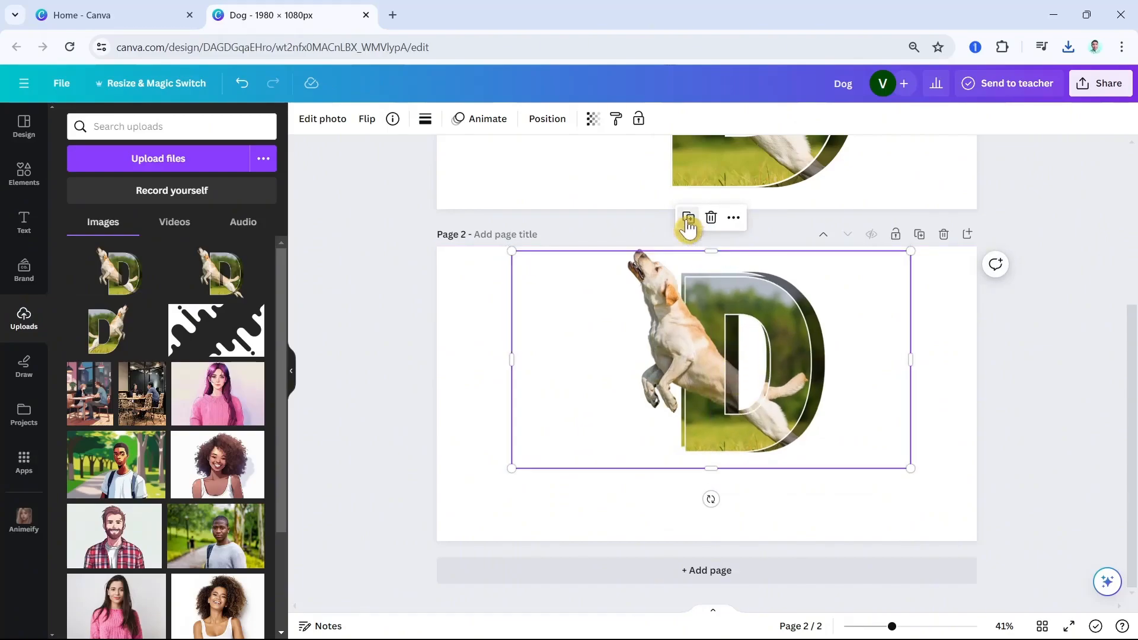
{"action": "left_click", "coordinate": [368, 122]}
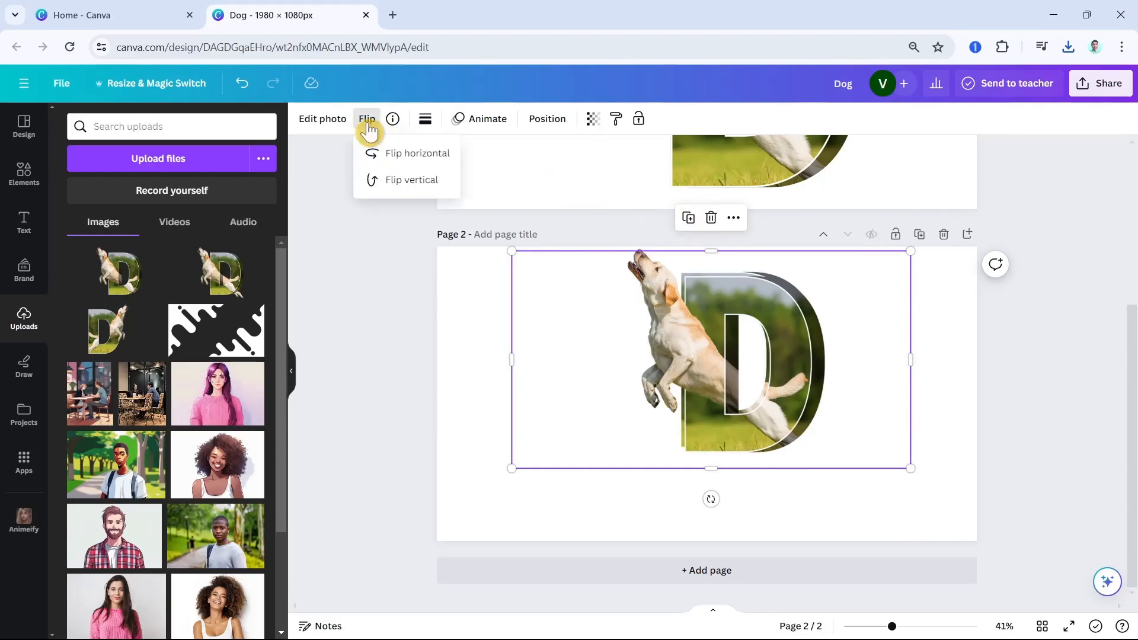
{"action": "left_click", "coordinate": [386, 180]}
Align the flipped copy directly beneath the original so their D bases meet like a reflection.
{"action": "left_click_drag", "start_coordinate": [716, 373], "coordinate": [715, 555]}
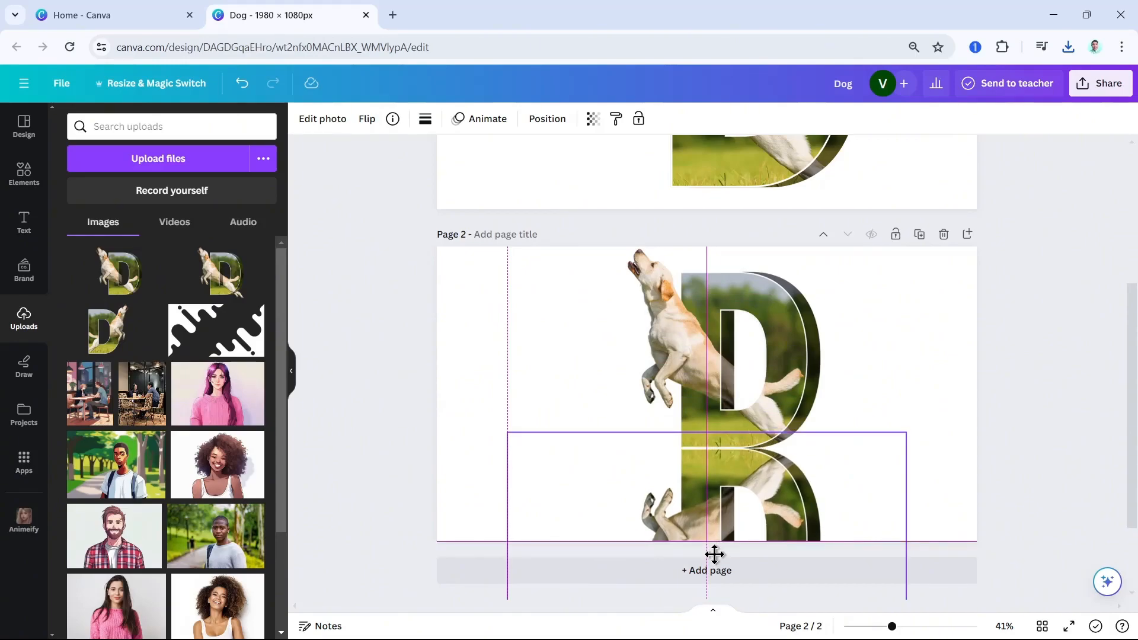
{"action": "left_click_drag", "start_coordinate": [714, 555], "coordinate": [719, 559]}
{"action": "left_click_drag", "start_coordinate": [729, 519], "coordinate": [726, 511]}
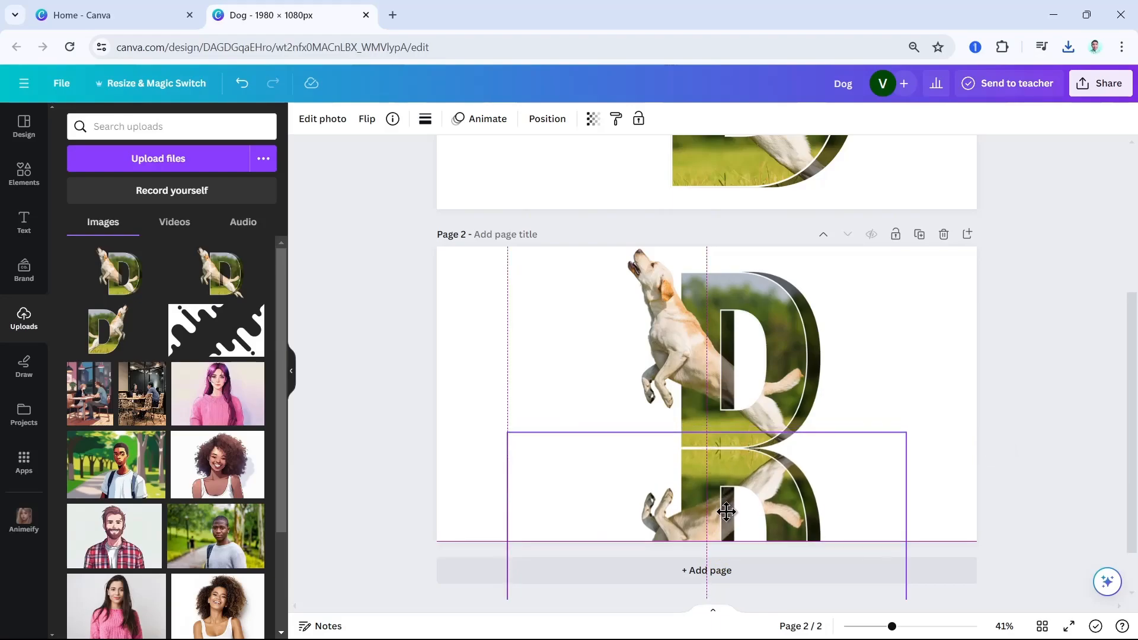
{"action": "left_click", "coordinate": [935, 349]}
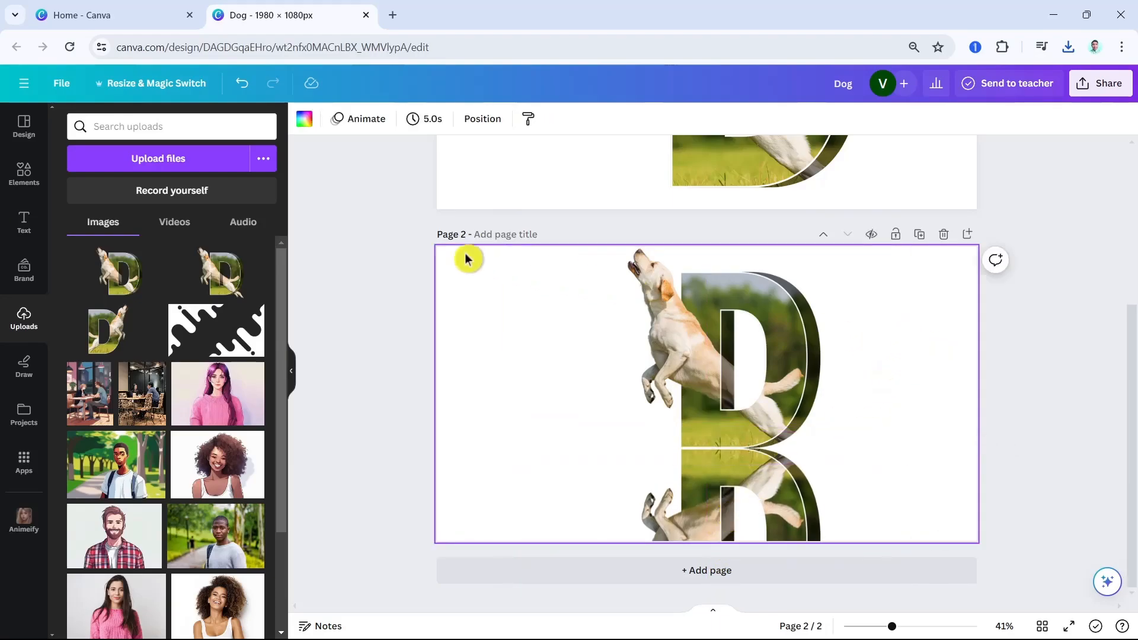
Add a square shape to page 2 and place it over the seam between the D and its flipped copy.
{"action": "left_click", "coordinate": [29, 181]}
{"action": "left_click", "coordinate": [31, 183]}
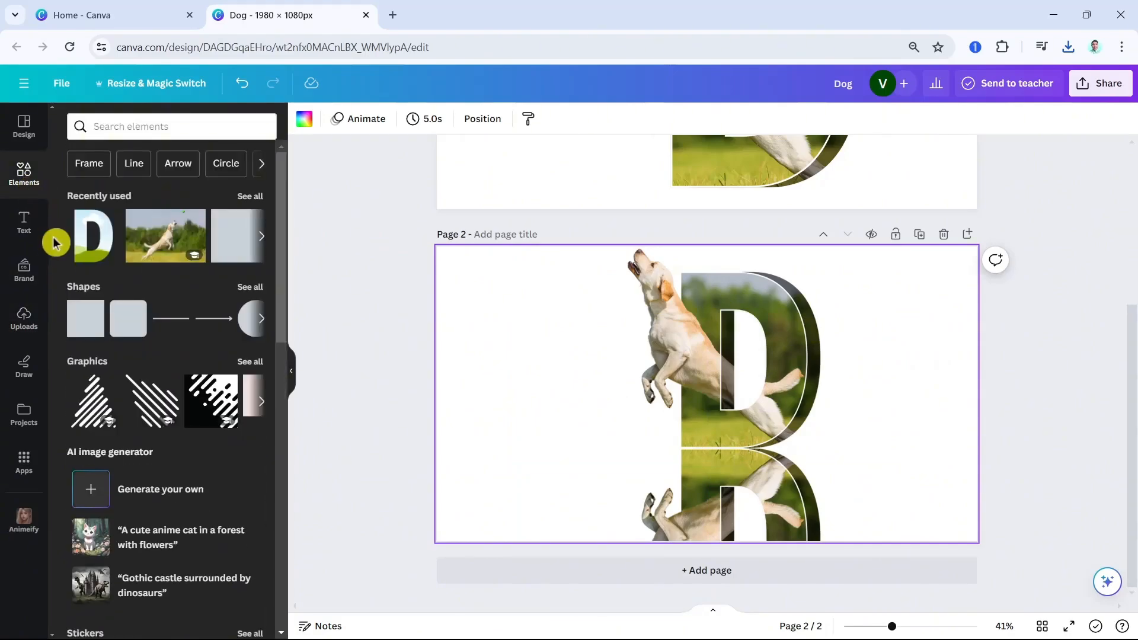
{"action": "left_click", "coordinate": [76, 332]}
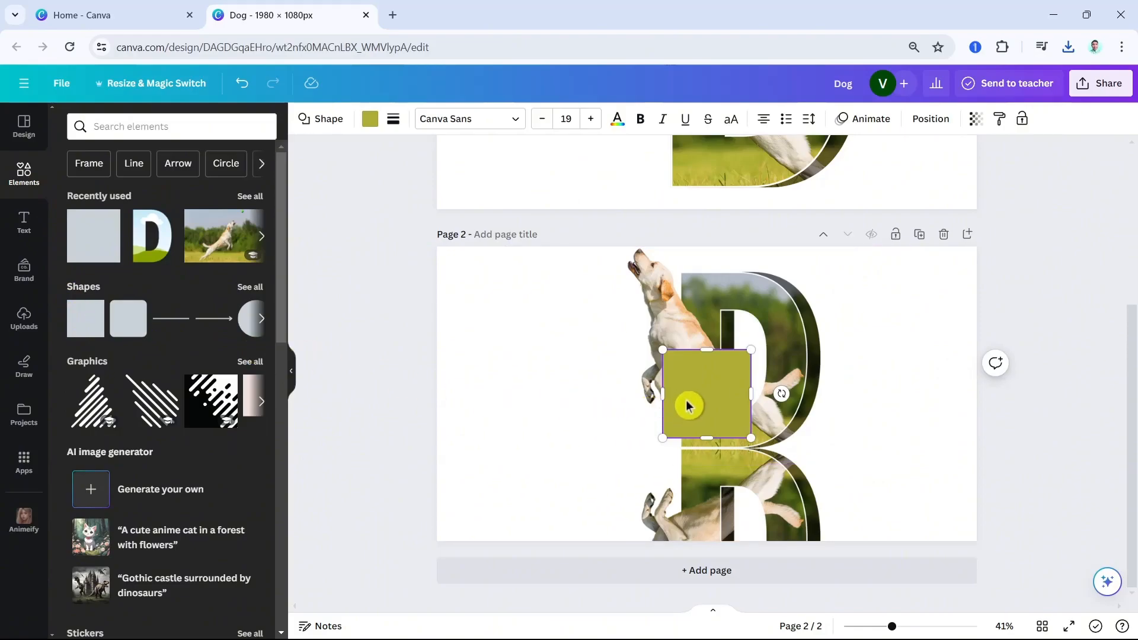
{"action": "left_click_drag", "start_coordinate": [705, 408], "coordinate": [724, 464]}
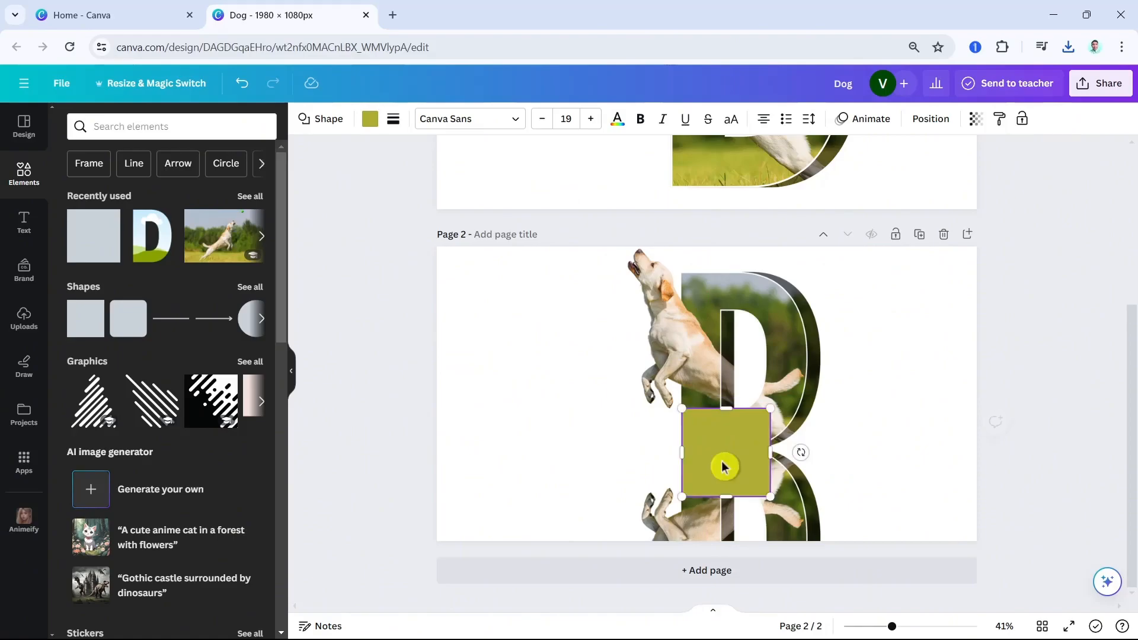
Fill the square with the black-to-grey gradient, running from top to bottom.
{"action": "left_click", "coordinate": [369, 122]}
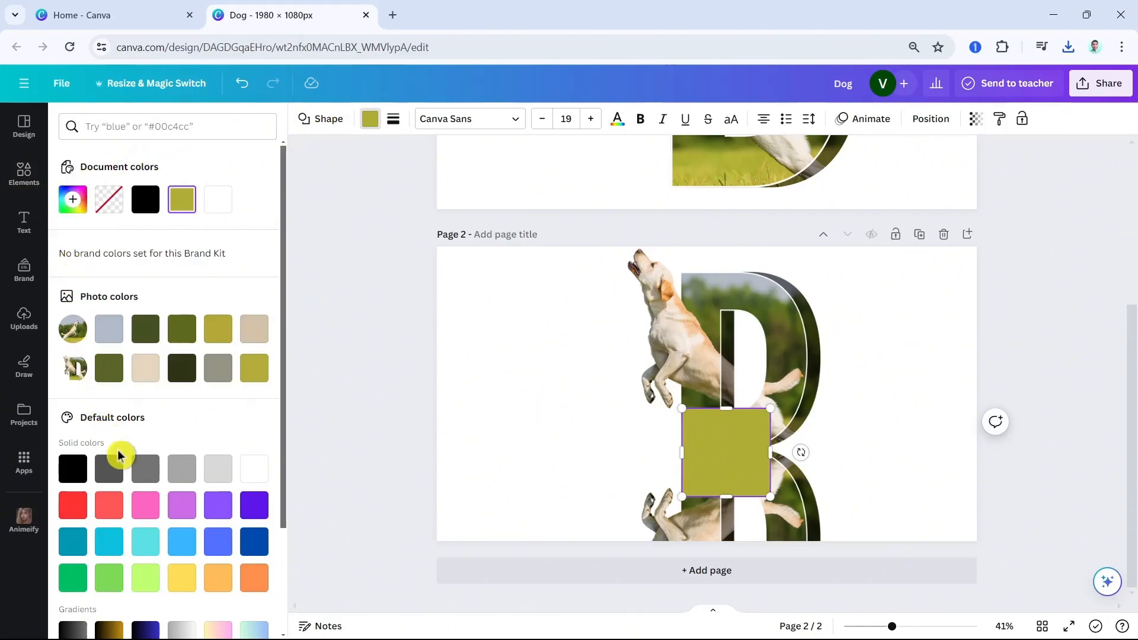
{"action": "scroll", "coordinate": [114, 472], "scroll_direction": "down", "scroll_amount": 3}
{"action": "left_click", "coordinate": [80, 507]}
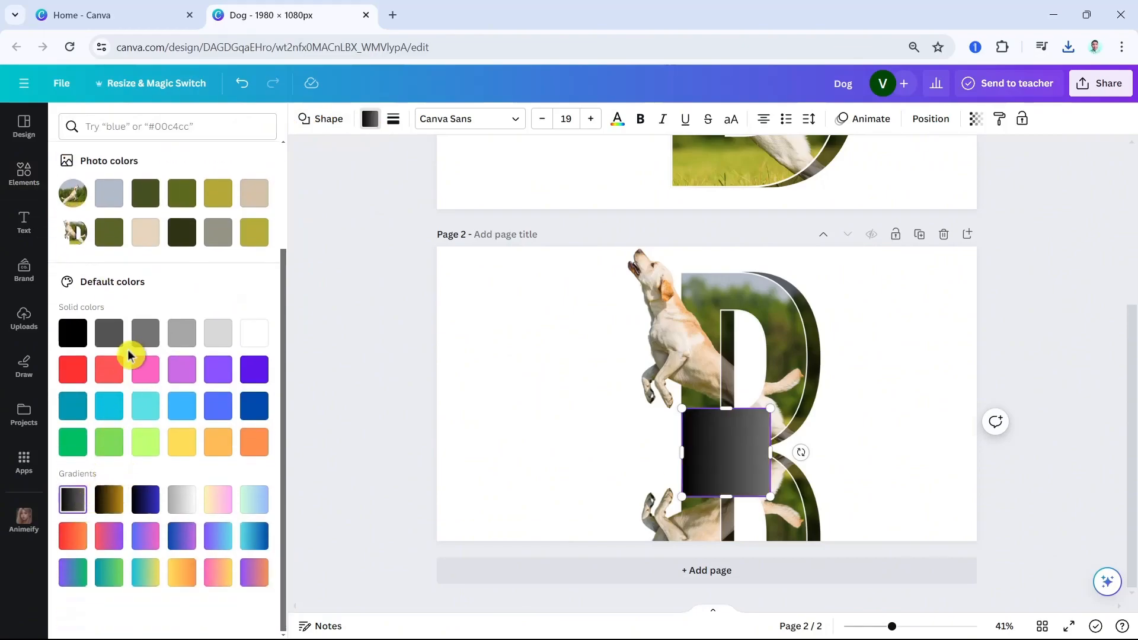
{"action": "scroll", "coordinate": [127, 355], "scroll_direction": "up", "scroll_amount": 3}
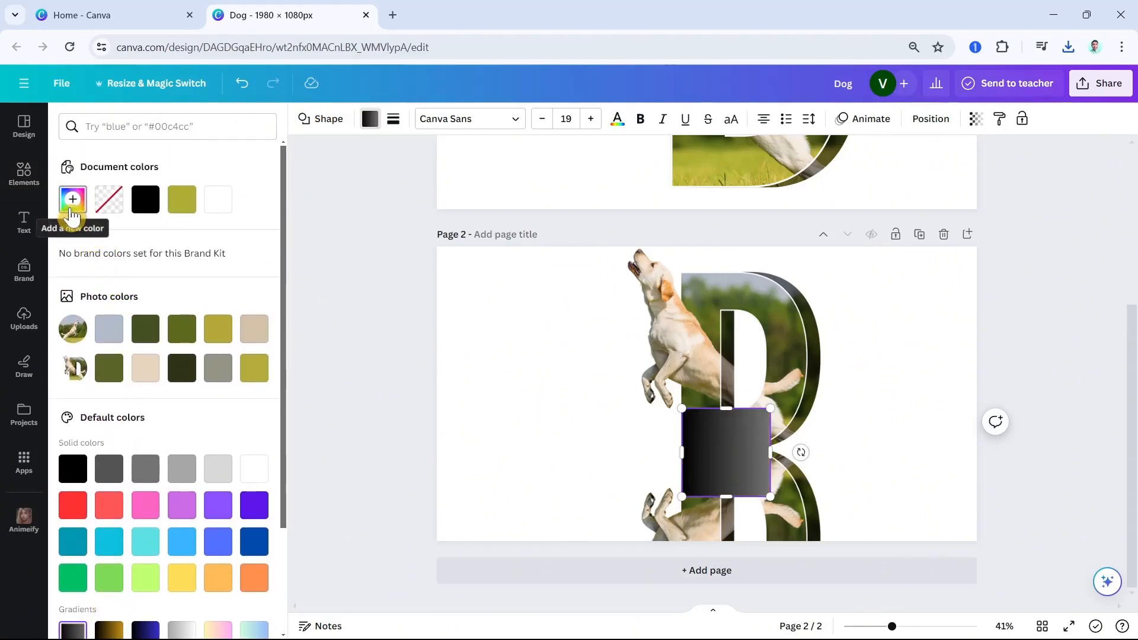
{"action": "left_click", "coordinate": [72, 205]}
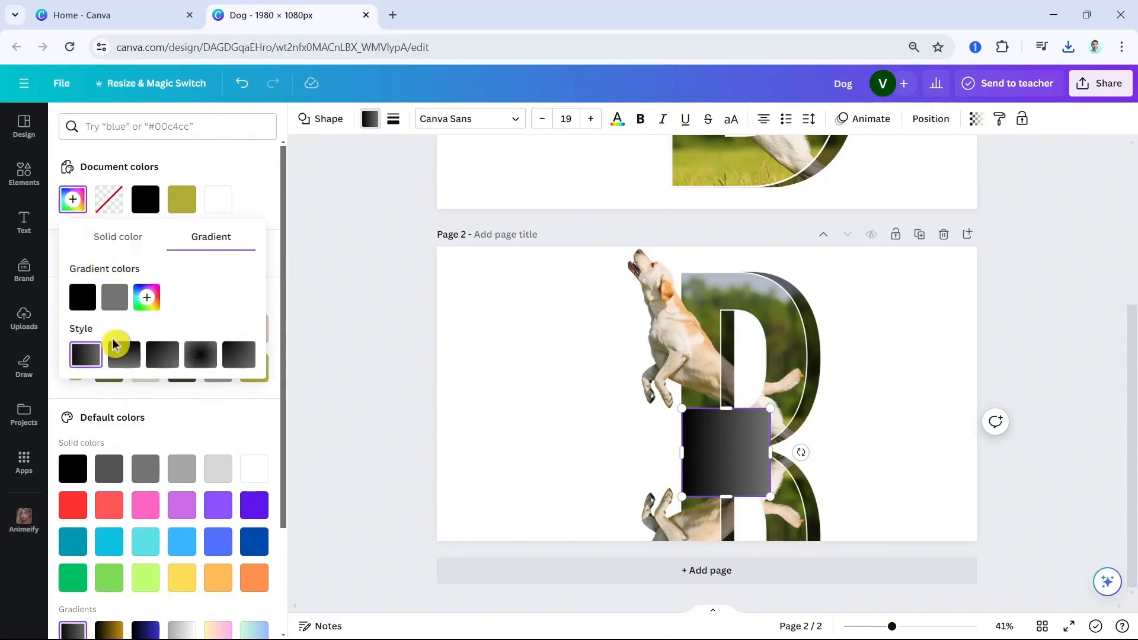
{"action": "left_click", "coordinate": [118, 361]}
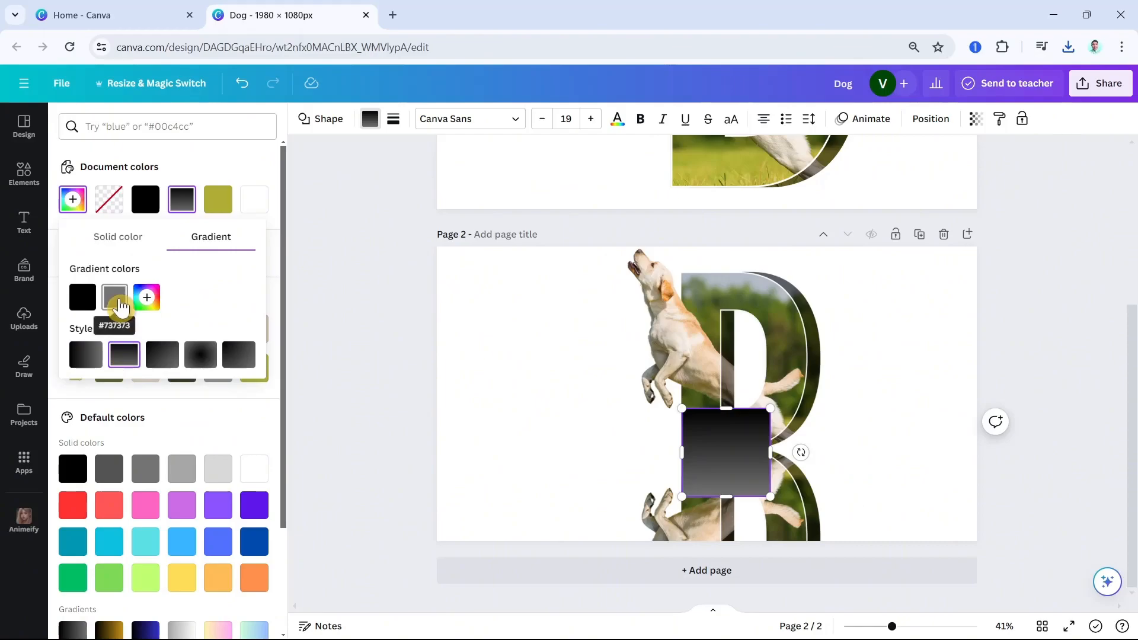
Replace the gradient's grey with #F2F3F5 sampled from the screen using the colour picker.
{"action": "left_click", "coordinate": [119, 299]}
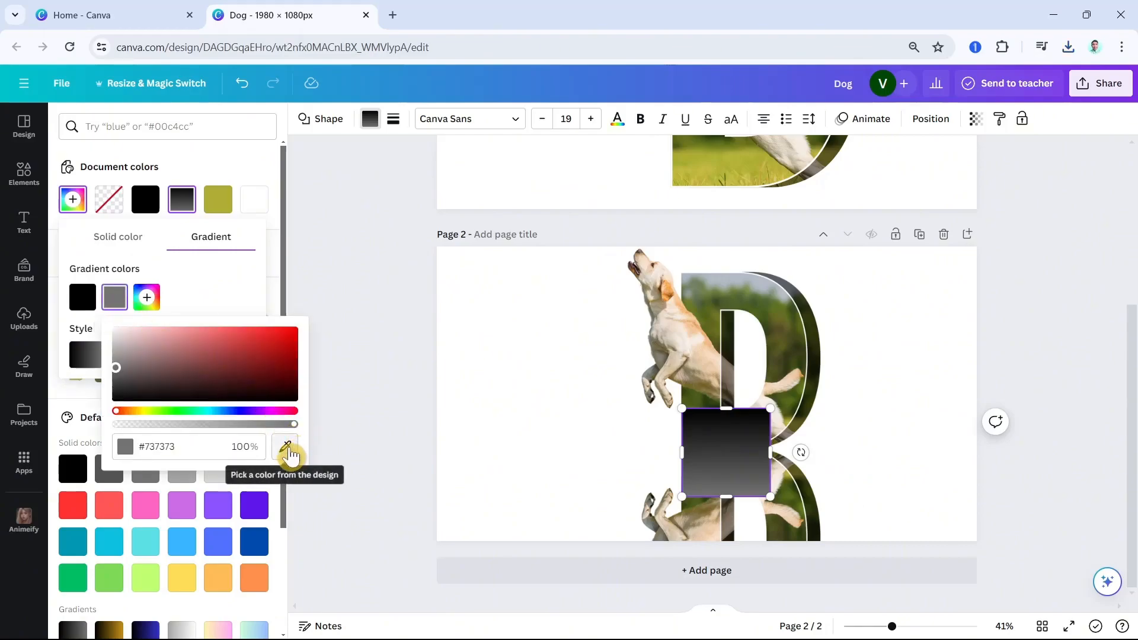
{"action": "left_click", "coordinate": [291, 456]}
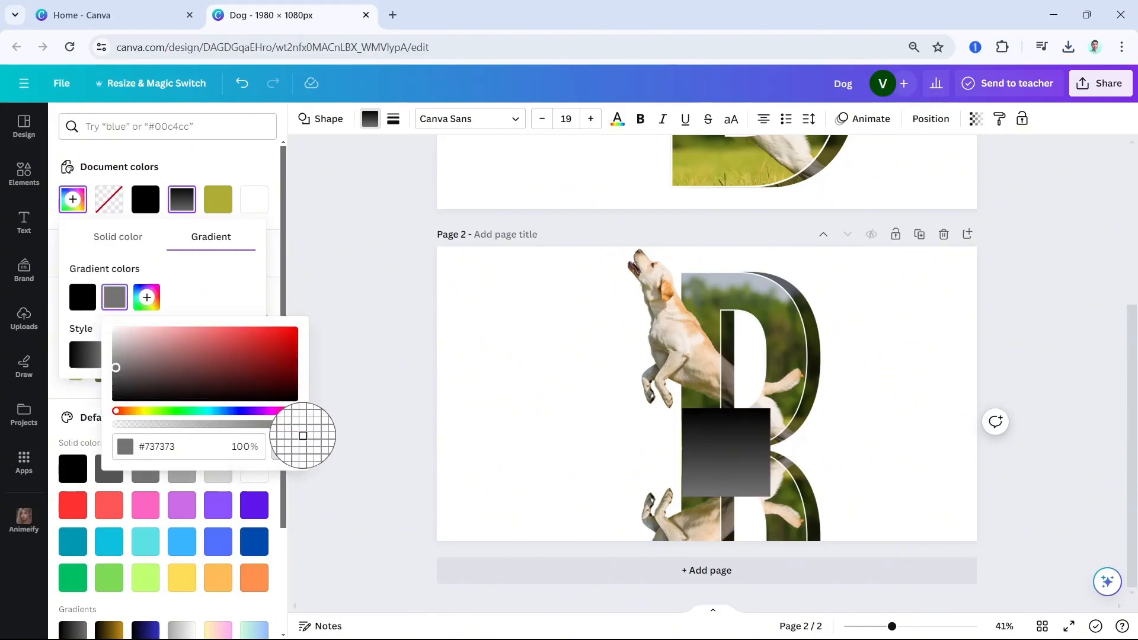
{"action": "left_click", "coordinate": [322, 457]}
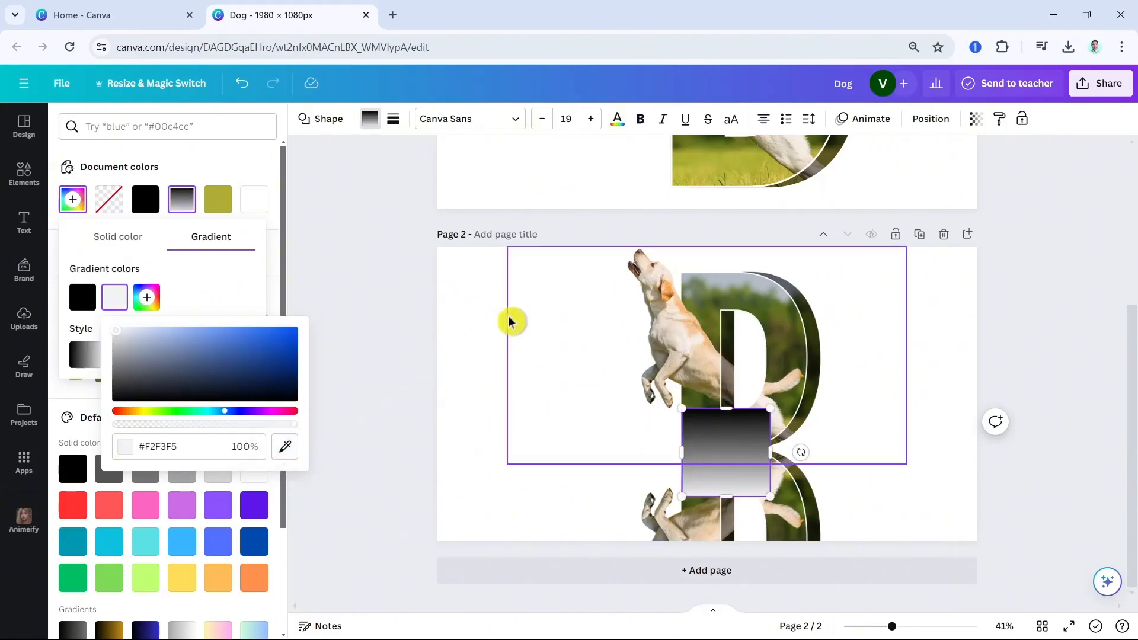
Set the page 2 background to the solid cyan-blue #0CC0DF.
{"action": "left_click", "coordinate": [465, 322]}
{"action": "left_click", "coordinate": [305, 119]}
{"action": "left_click", "coordinate": [304, 119]}
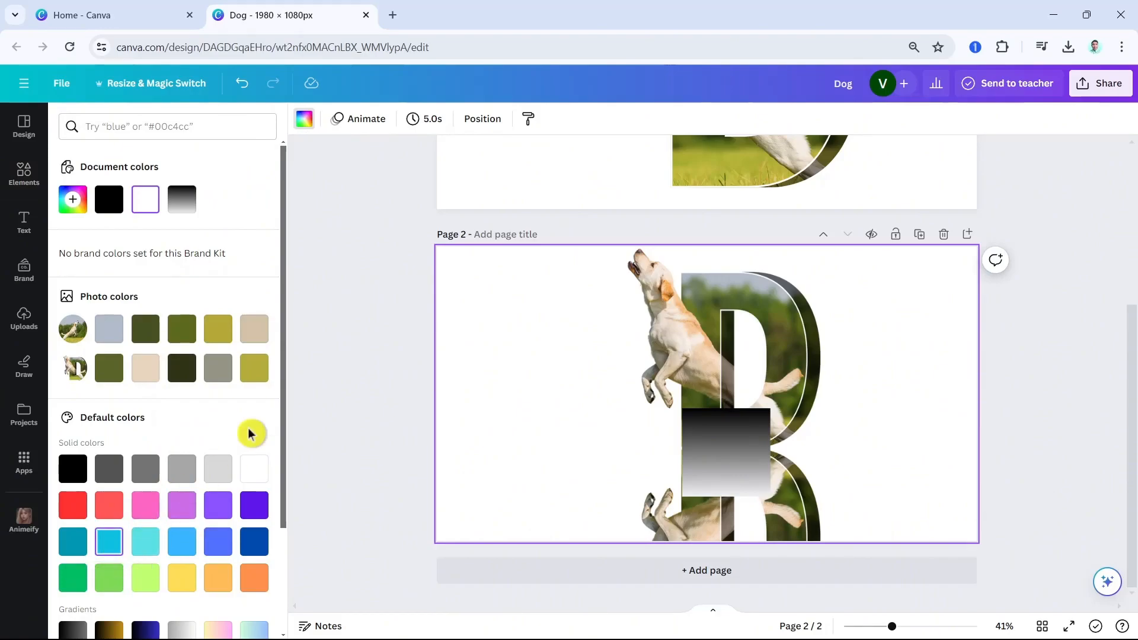
{"action": "left_click", "coordinate": [123, 540]}
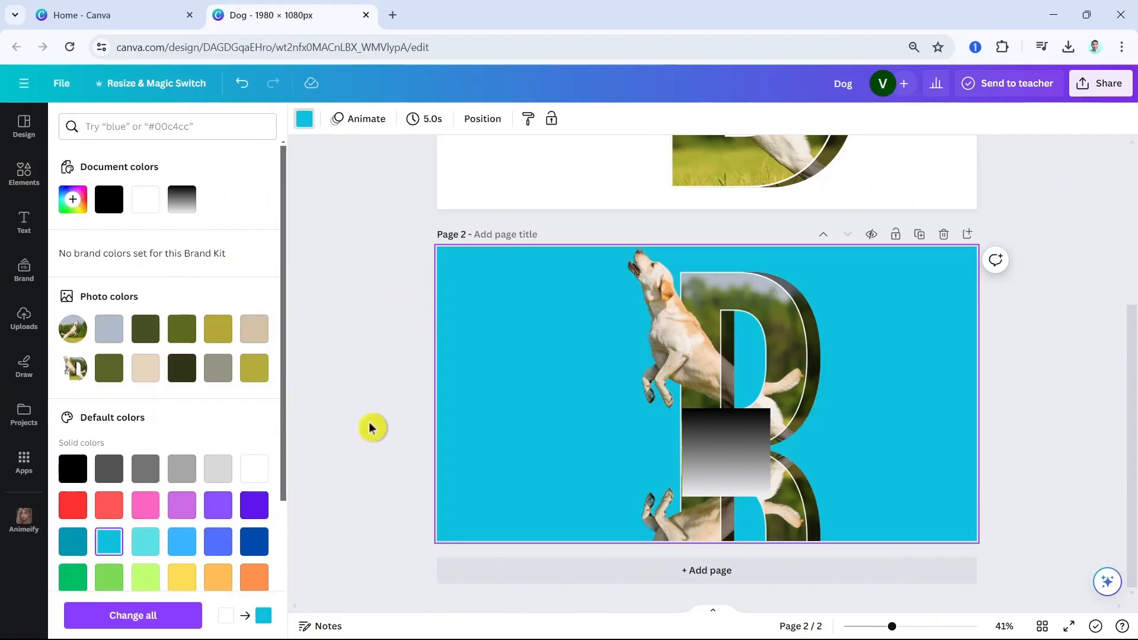
{"action": "left_click", "coordinate": [408, 334]}
Reapply the preset black-to-grey gradient to the square and set its style to run from top to bottom.
{"action": "left_click", "coordinate": [754, 453]}
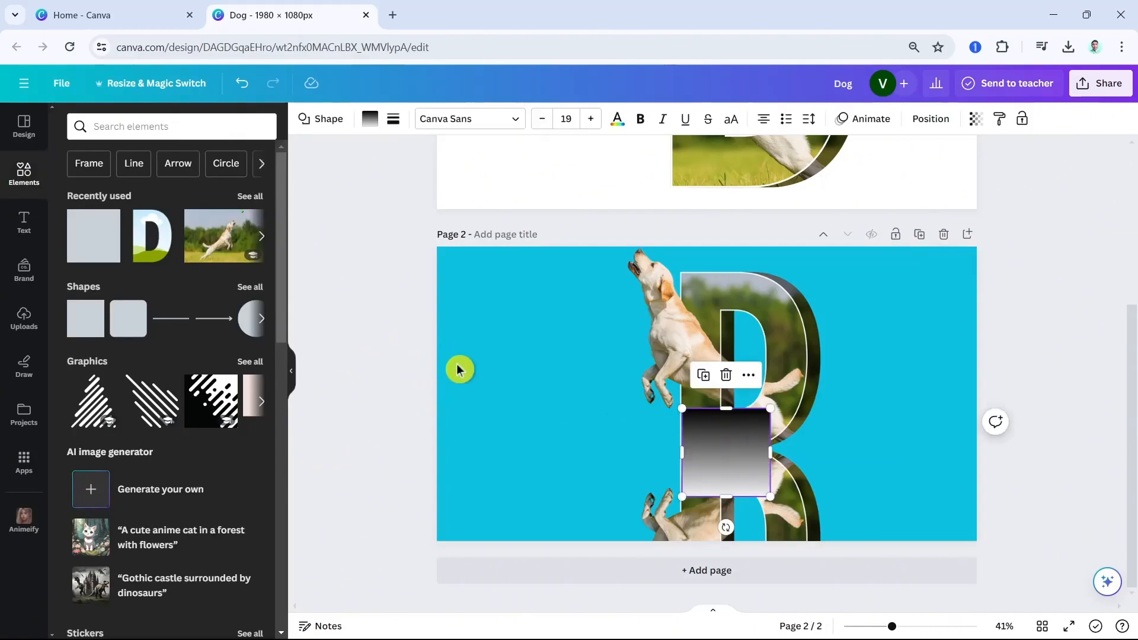
{"action": "left_click", "coordinate": [370, 120]}
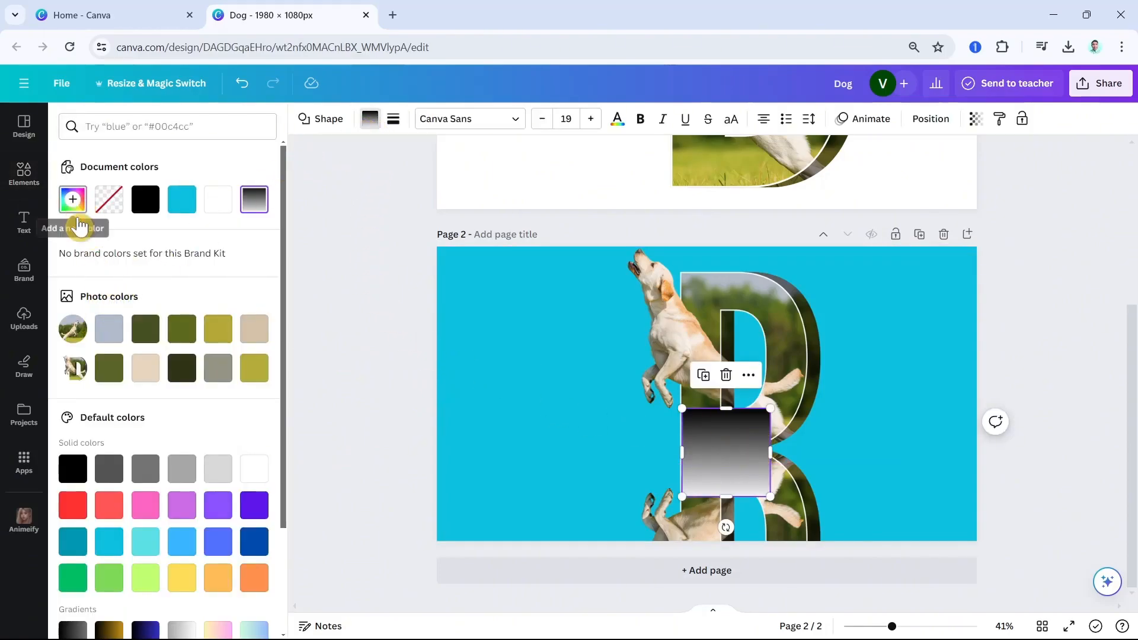
{"action": "left_click", "coordinate": [73, 629]}
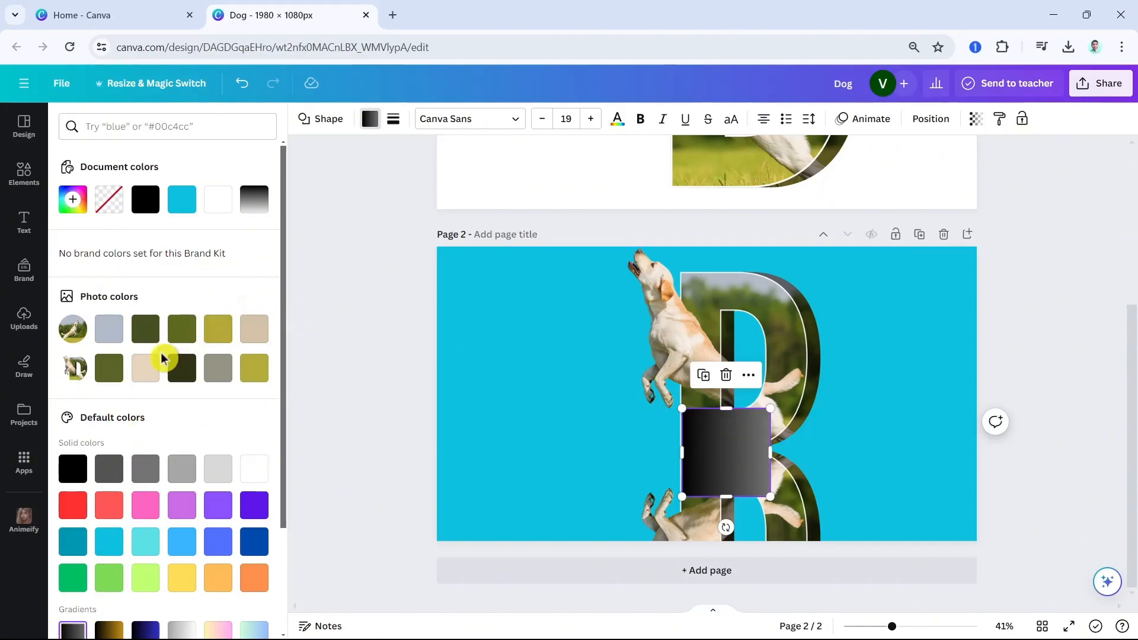
{"action": "left_click", "coordinate": [73, 200]}
{"action": "left_click", "coordinate": [123, 354]}
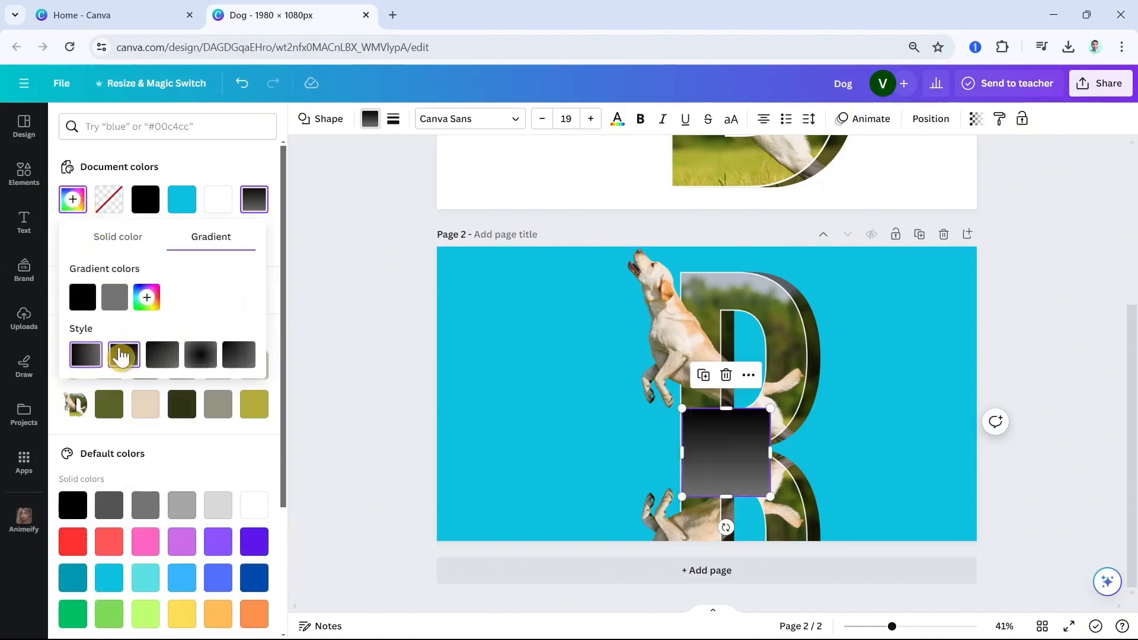
Replace the gradient's grey with the background colour #0CC0DF sampled from the page.
{"action": "left_click", "coordinate": [114, 298]}
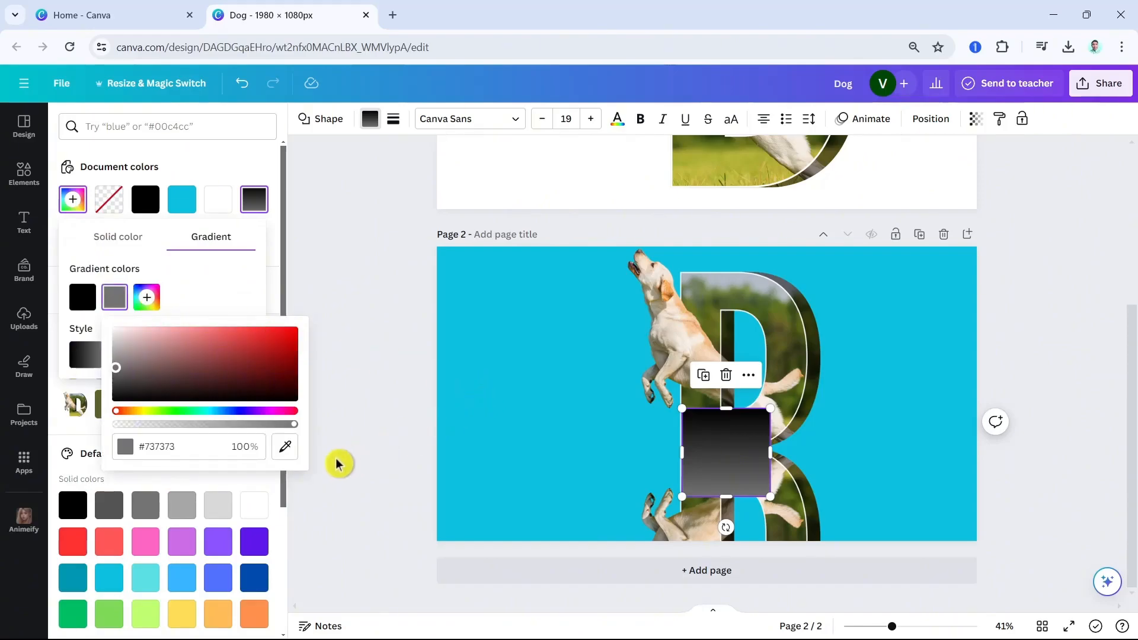
{"action": "left_click", "coordinate": [296, 452]}
{"action": "left_click", "coordinate": [540, 383]}
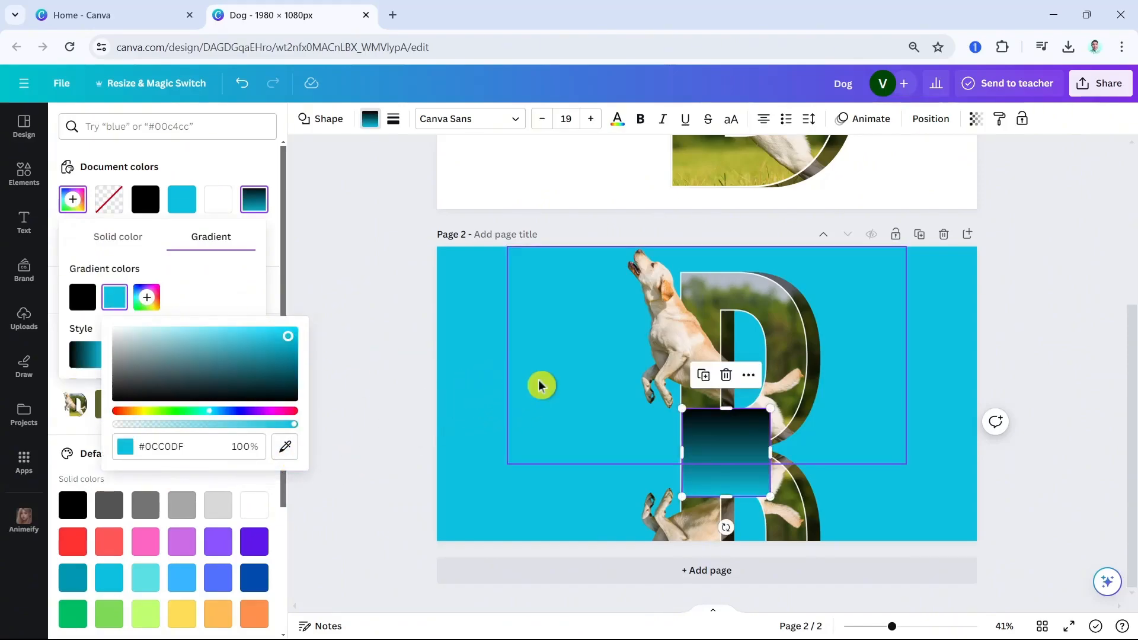
{"action": "left_click", "coordinate": [341, 300]}
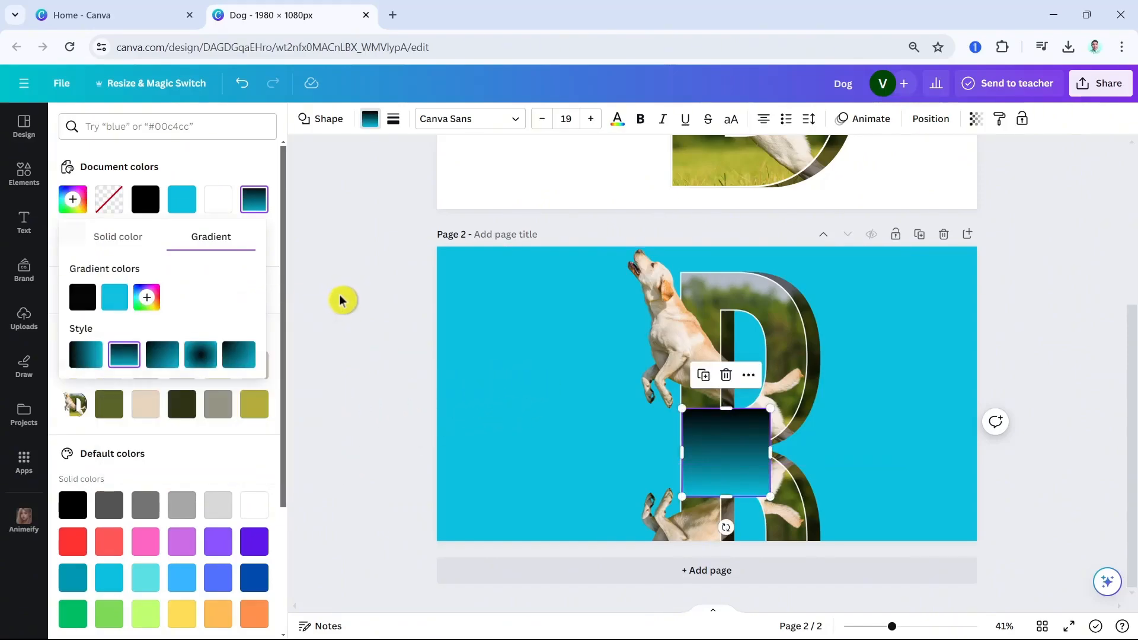
Set the opacity of the gradient's black colour to 0%.
{"action": "left_click", "coordinate": [370, 118]}
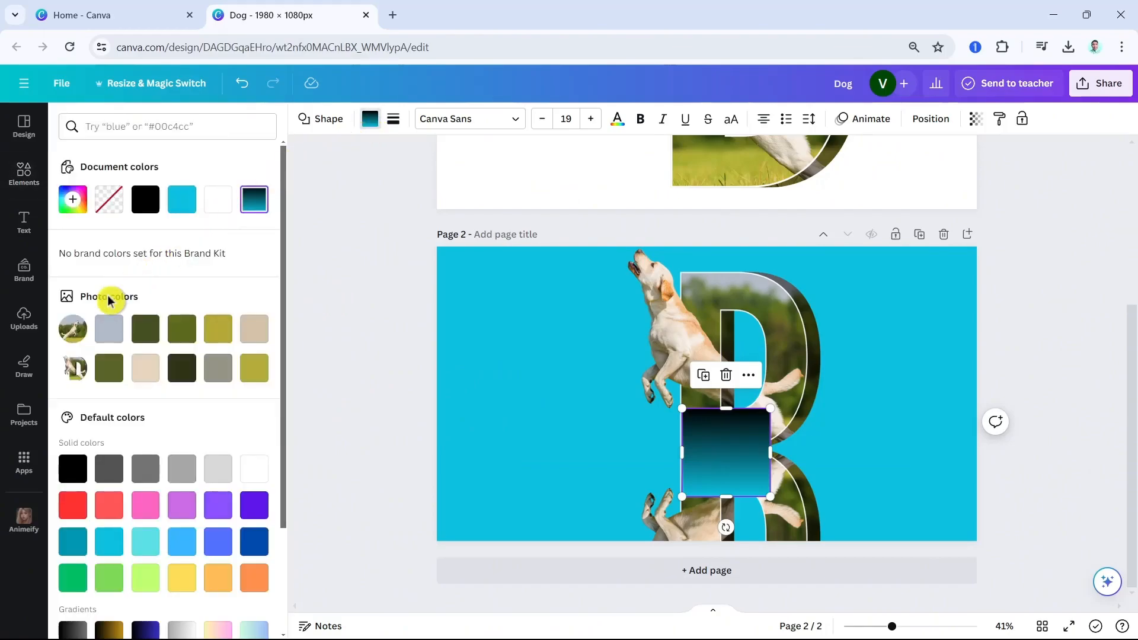
{"action": "left_click", "coordinate": [73, 199]}
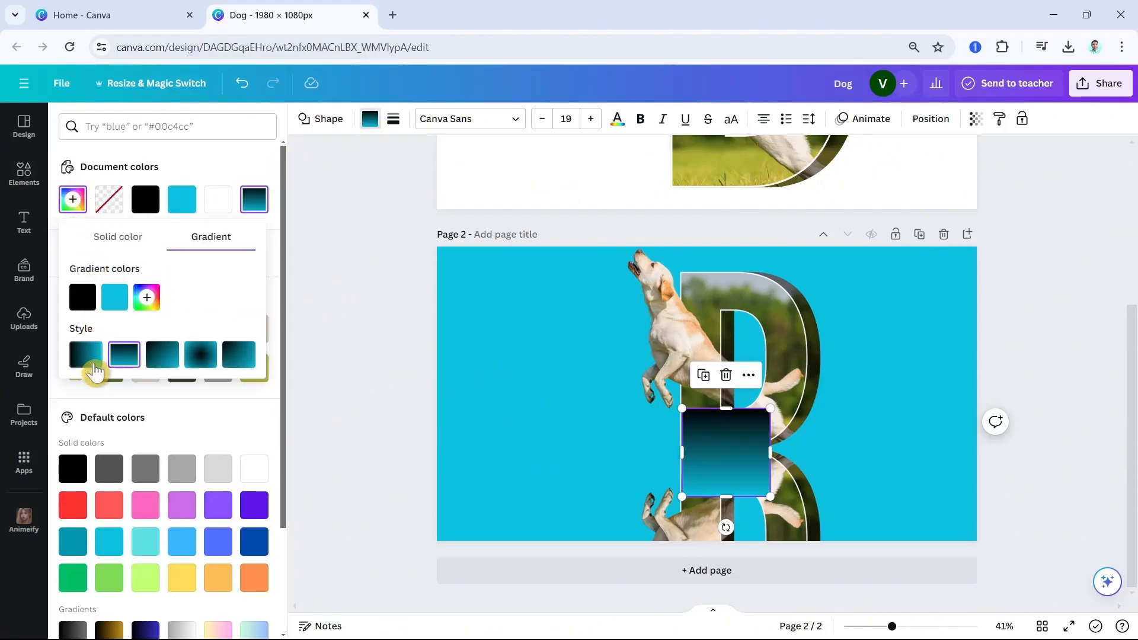
{"action": "left_click", "coordinate": [82, 297]}
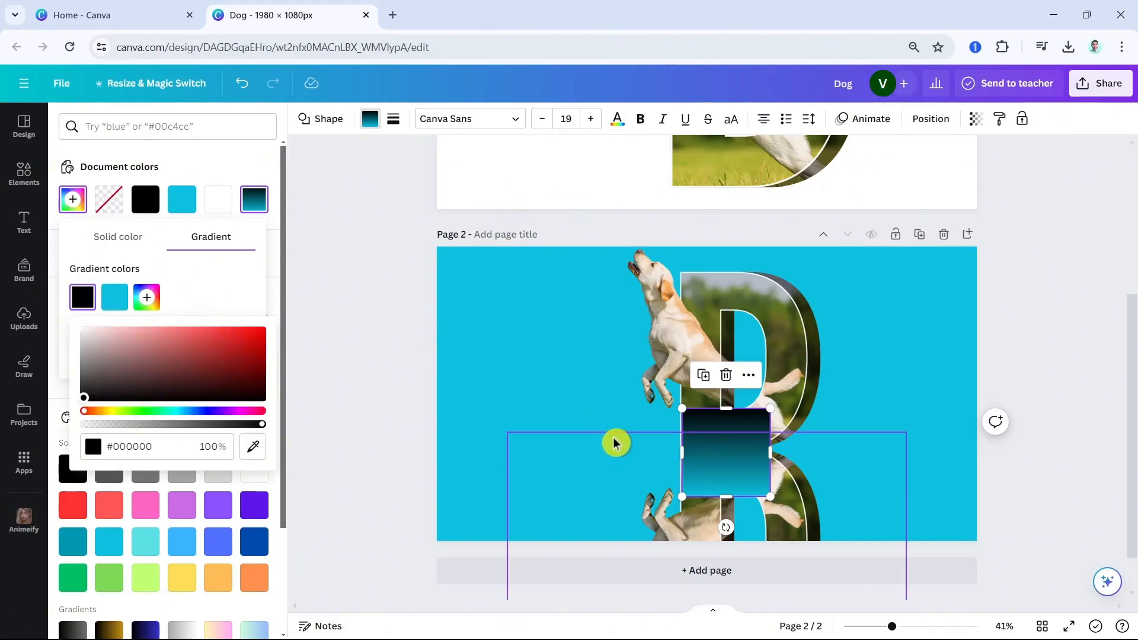
{"action": "left_click_drag", "start_coordinate": [263, 424], "coordinate": [54, 427]}
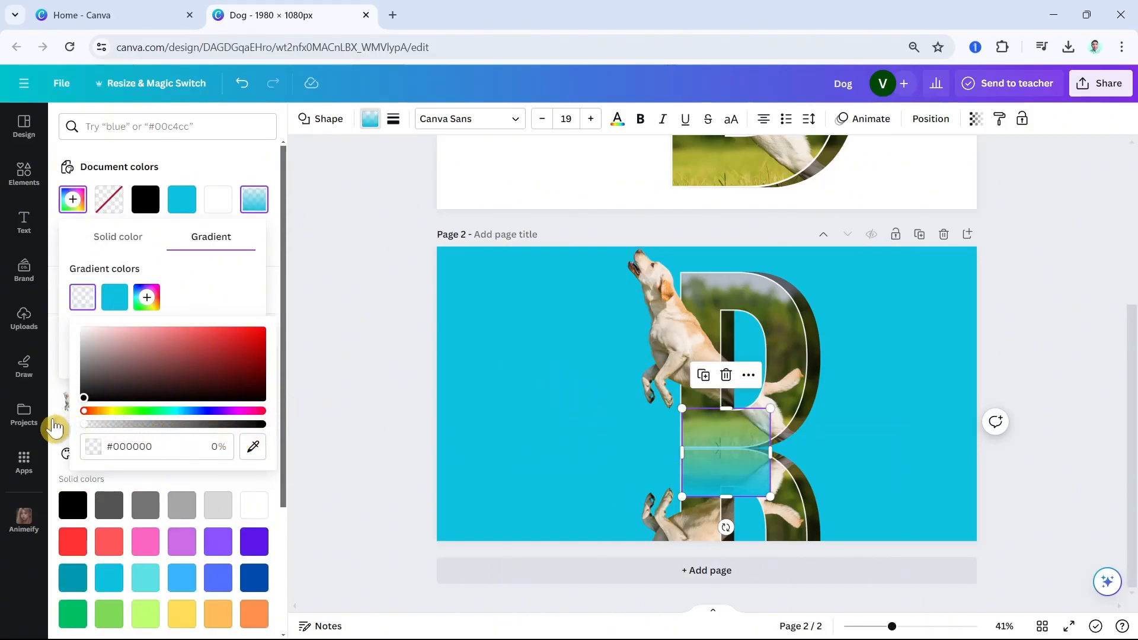
Move and stretch the gradient shape to cover the visible reflection, with its top edge at the base of the upright D.
{"action": "left_click_drag", "start_coordinate": [731, 468], "coordinate": [901, 497]}
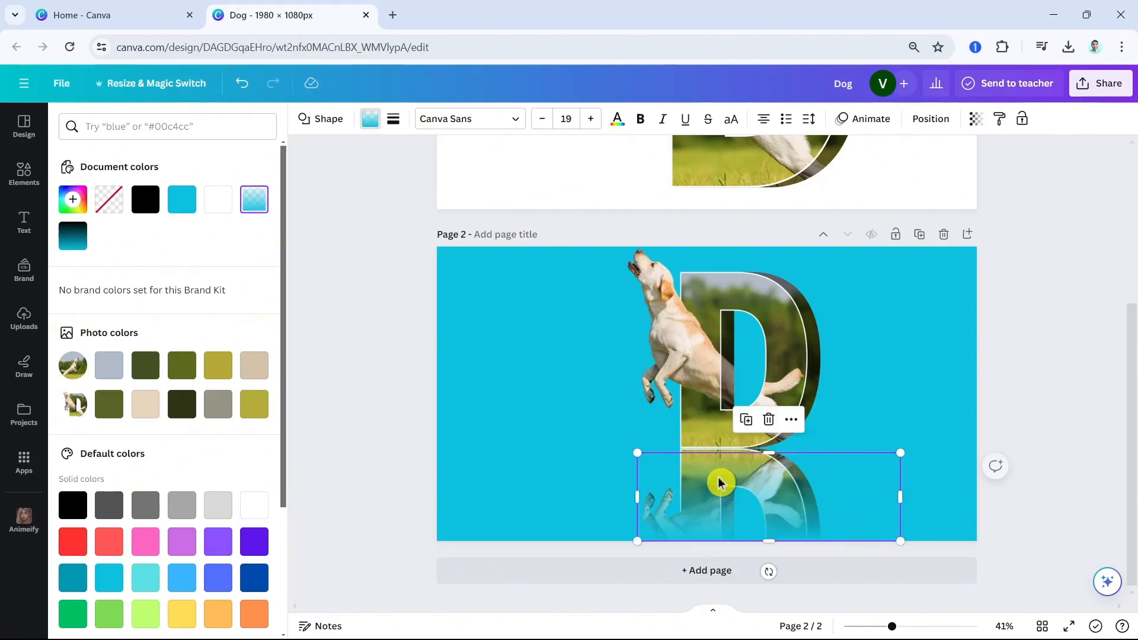
{"action": "left_click", "coordinate": [775, 451]}
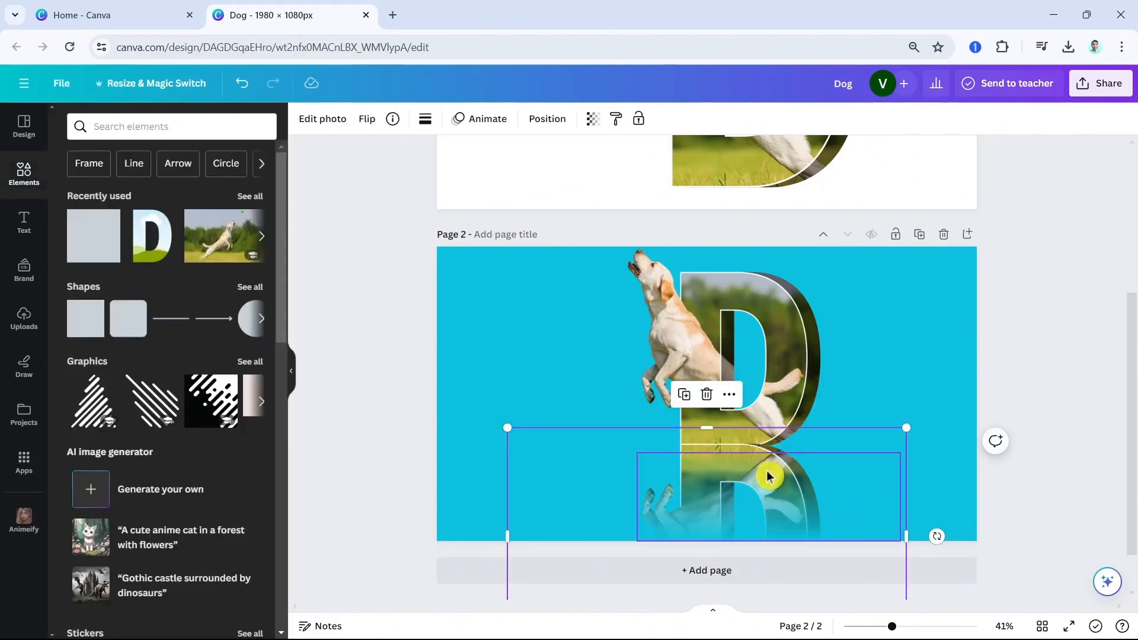
{"action": "left_click", "coordinate": [242, 83]}
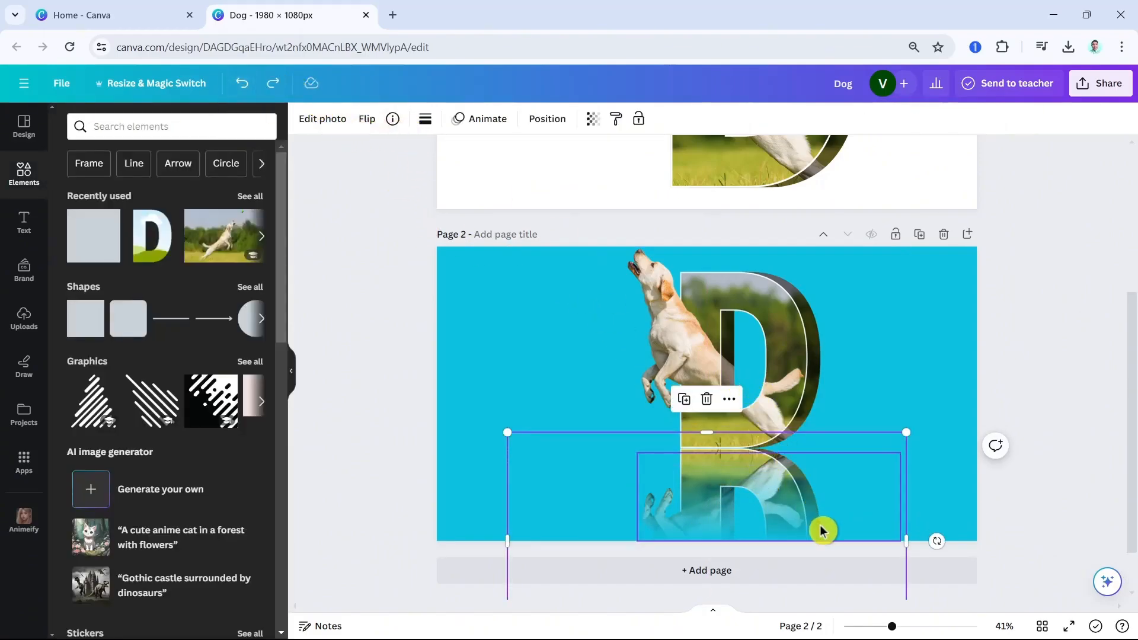
{"action": "left_click", "coordinate": [743, 511]}
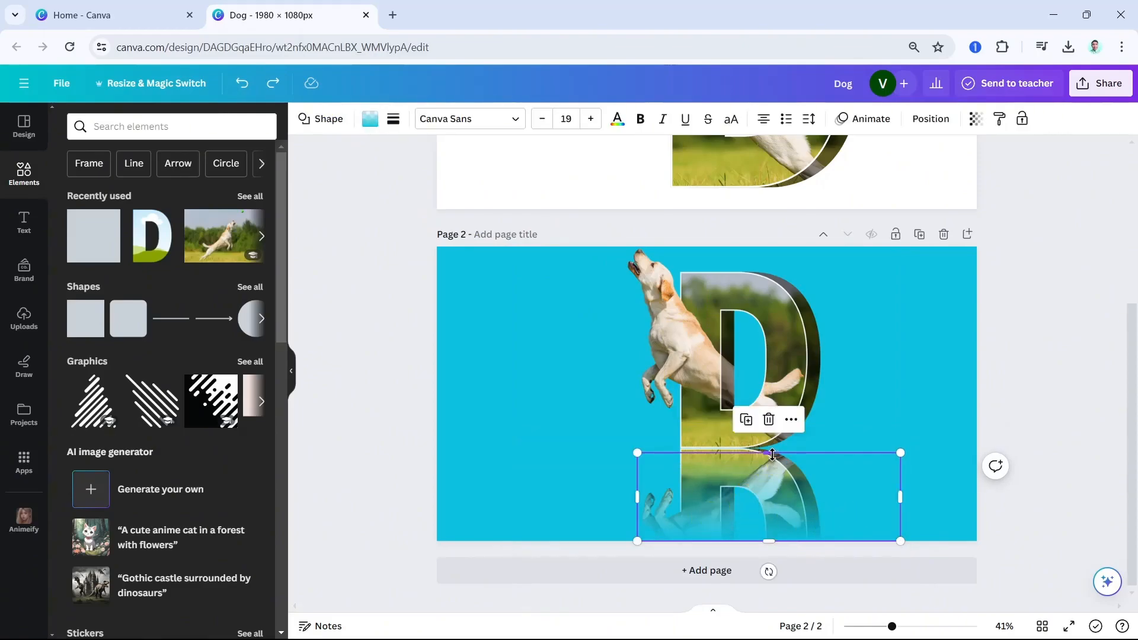
{"action": "left_click_drag", "start_coordinate": [774, 455], "coordinate": [773, 450]}
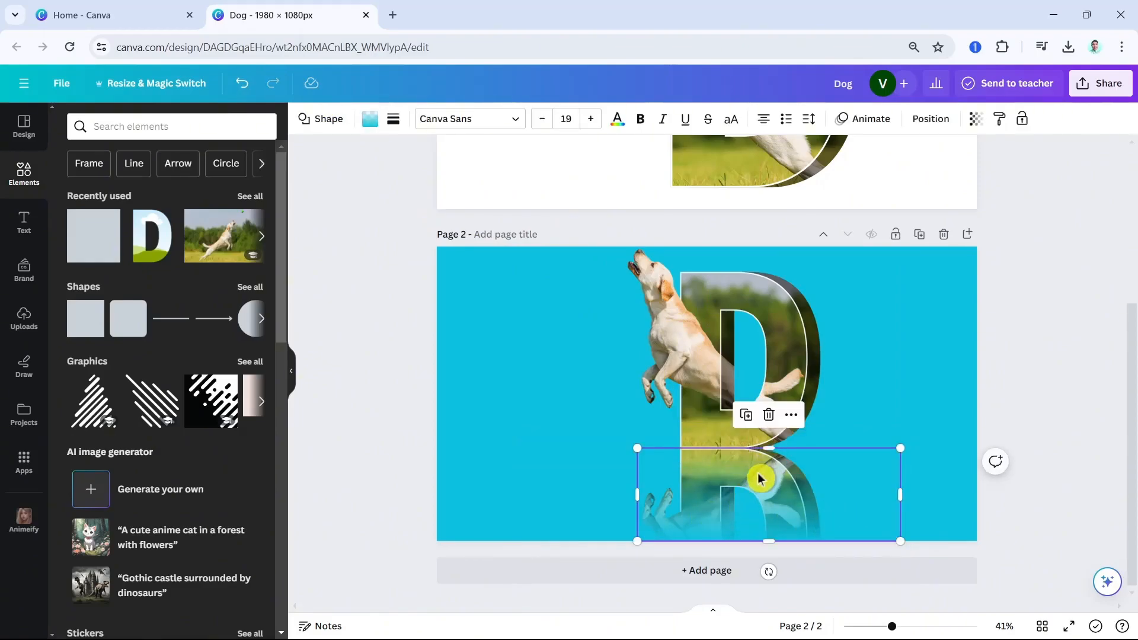
Duplicate the gradient shape and align the copy exactly over the original to strengthen the reflection's fade.
{"action": "left_click", "coordinate": [753, 424]}
{"action": "left_click_drag", "start_coordinate": [762, 500], "coordinate": [757, 497]}
{"action": "left_click", "coordinate": [949, 309]}
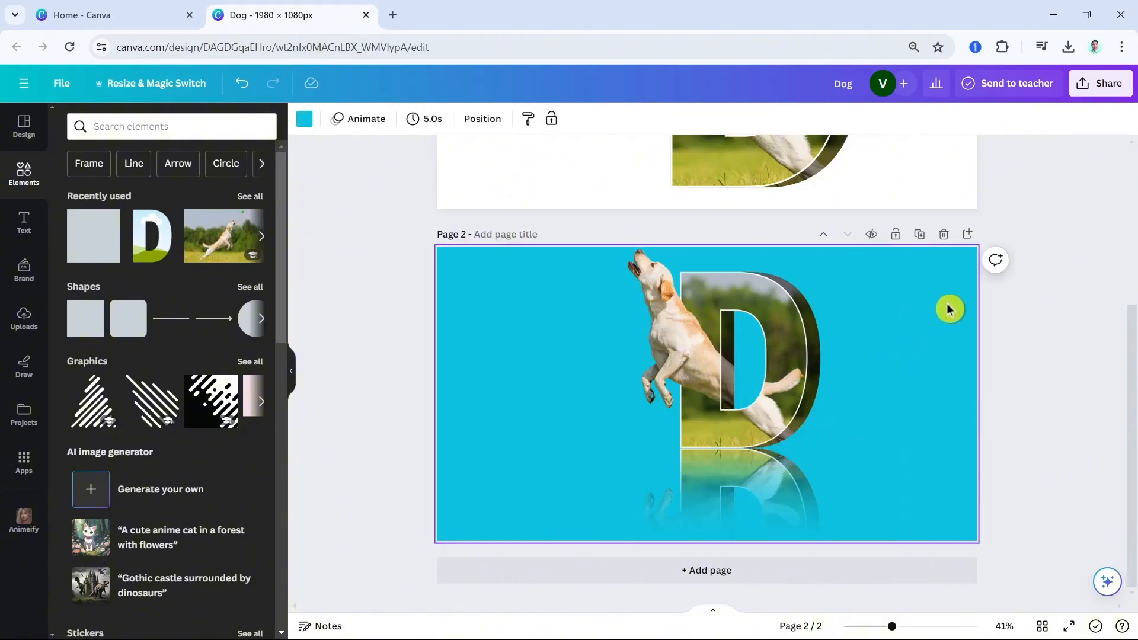